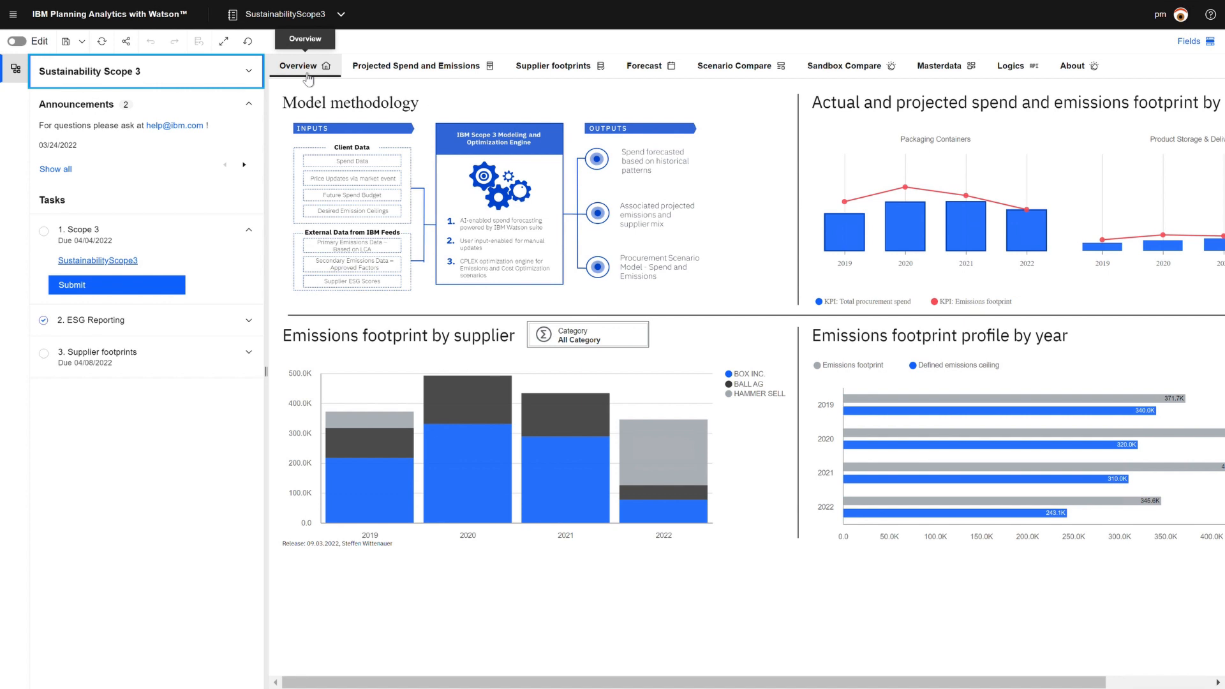
# Step: Collapse the announcements section and hide the task pane beside the Overview dashboard
pyautogui.click(246, 107)
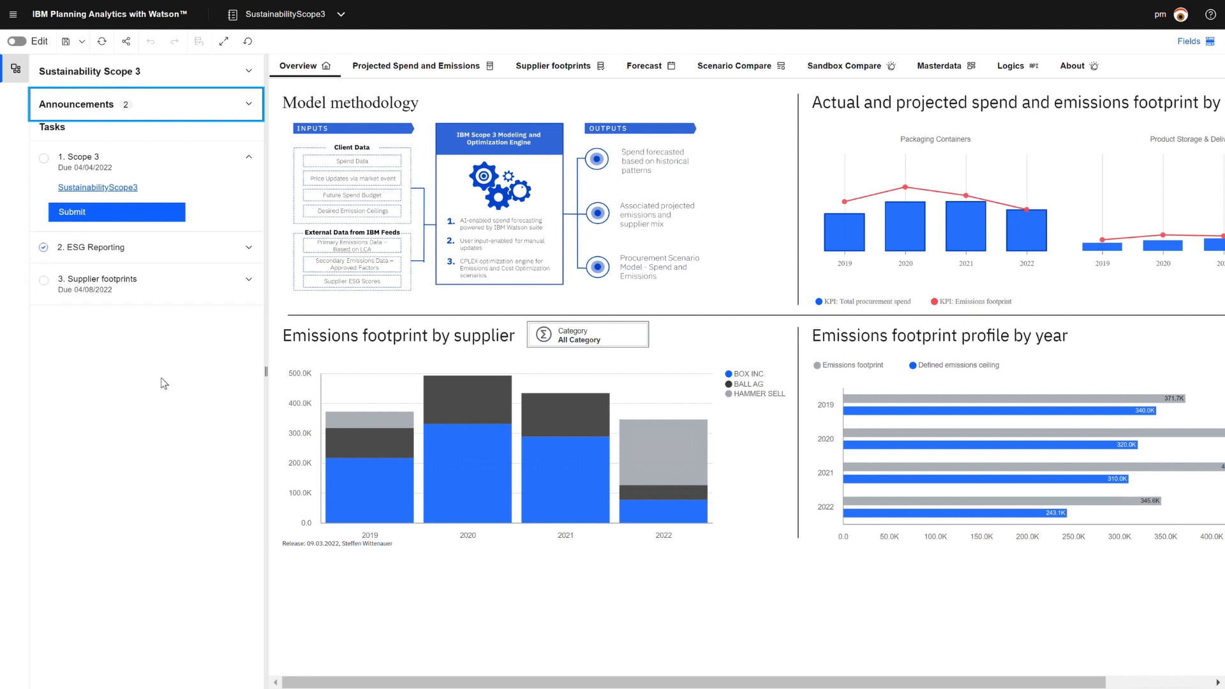
pyautogui.click(14, 68)
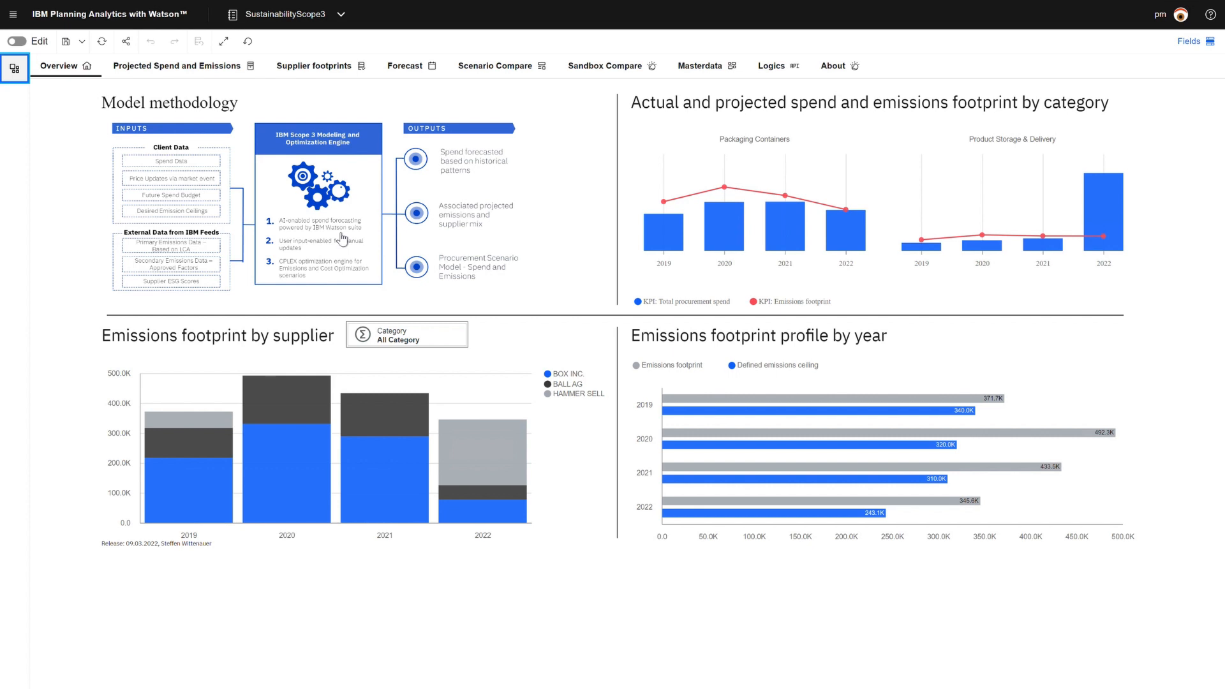
# Step: Filter the emissions footprint by supplier chart to the Bags category under Packaging Containers
pyautogui.moveTo(649, 143)
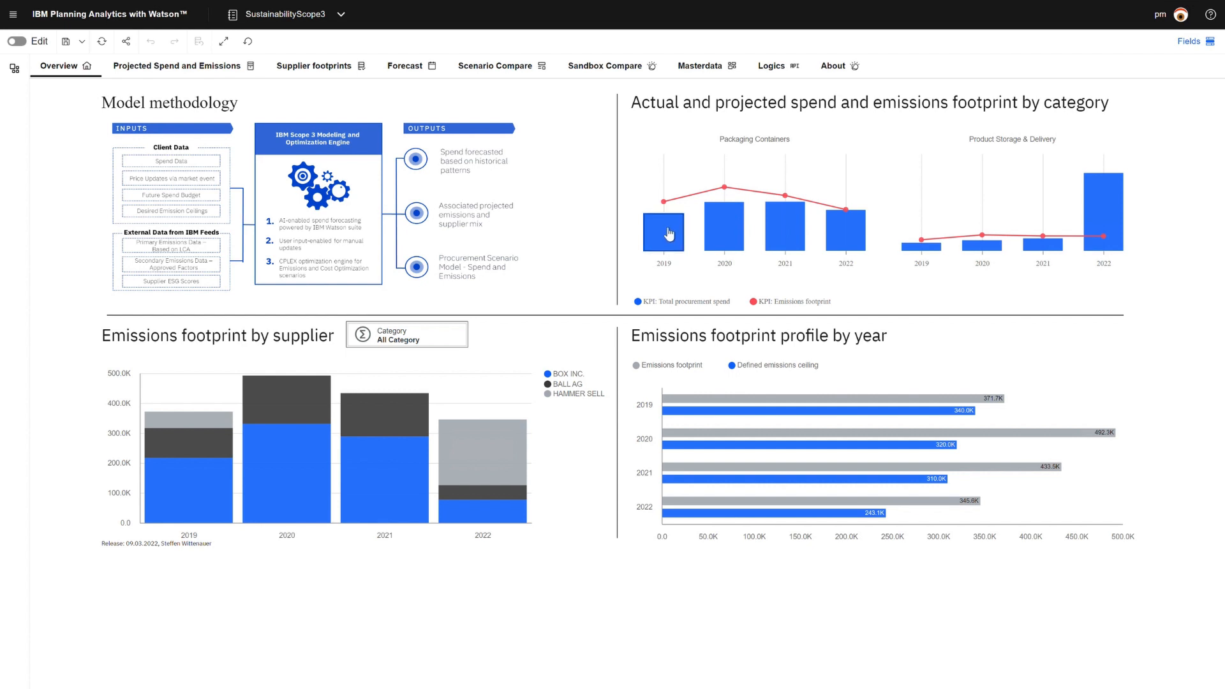
pyautogui.moveTo(668, 234)
pyautogui.click(406, 343)
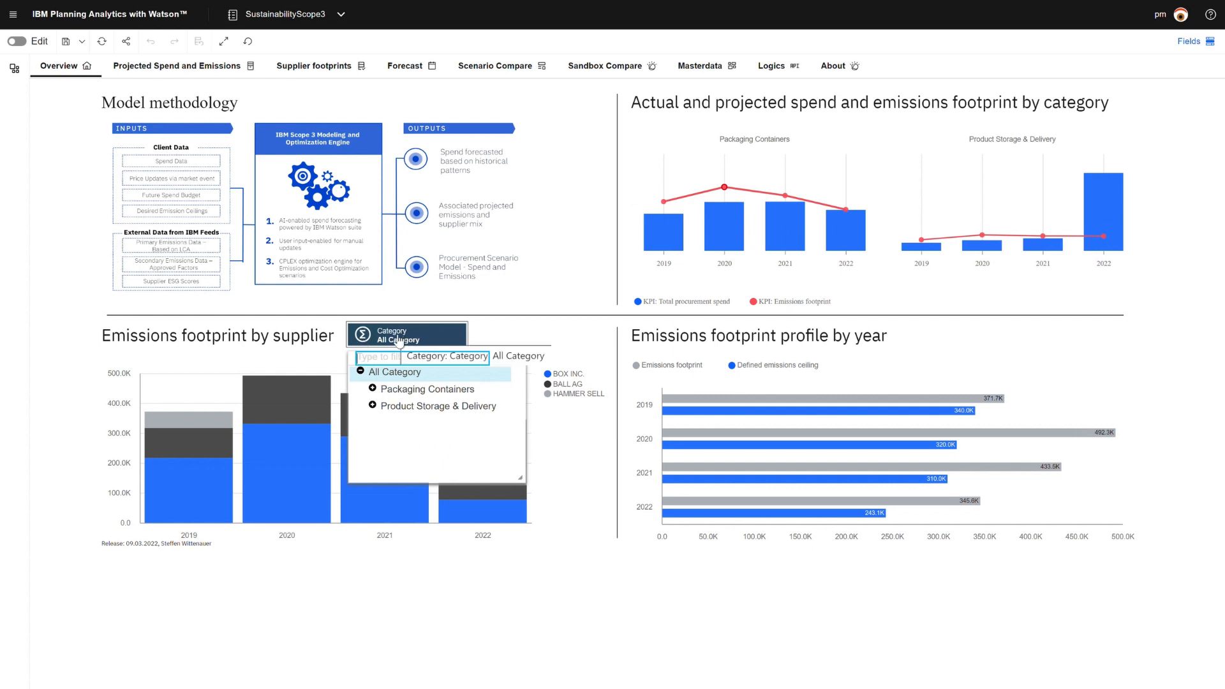
pyautogui.click(373, 389)
pyautogui.click(407, 405)
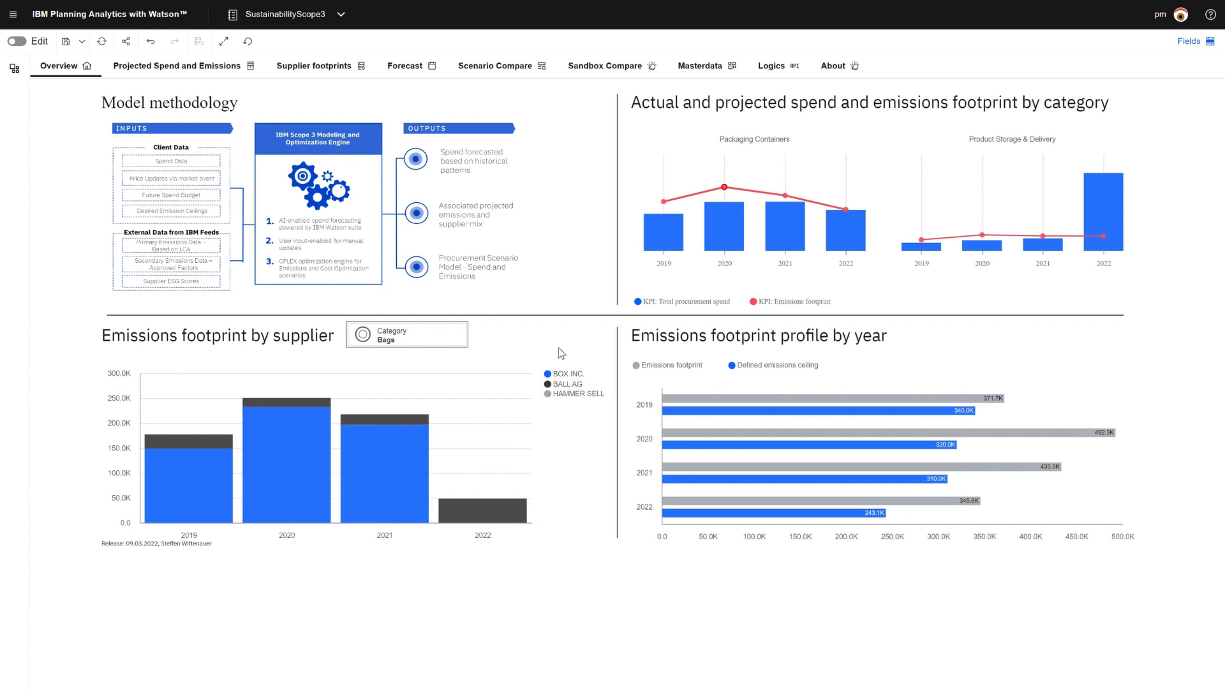
# Step: Keep only the Emissions footprint member in the emissions footprint profile by year chart
pyautogui.rightClick(713, 403)
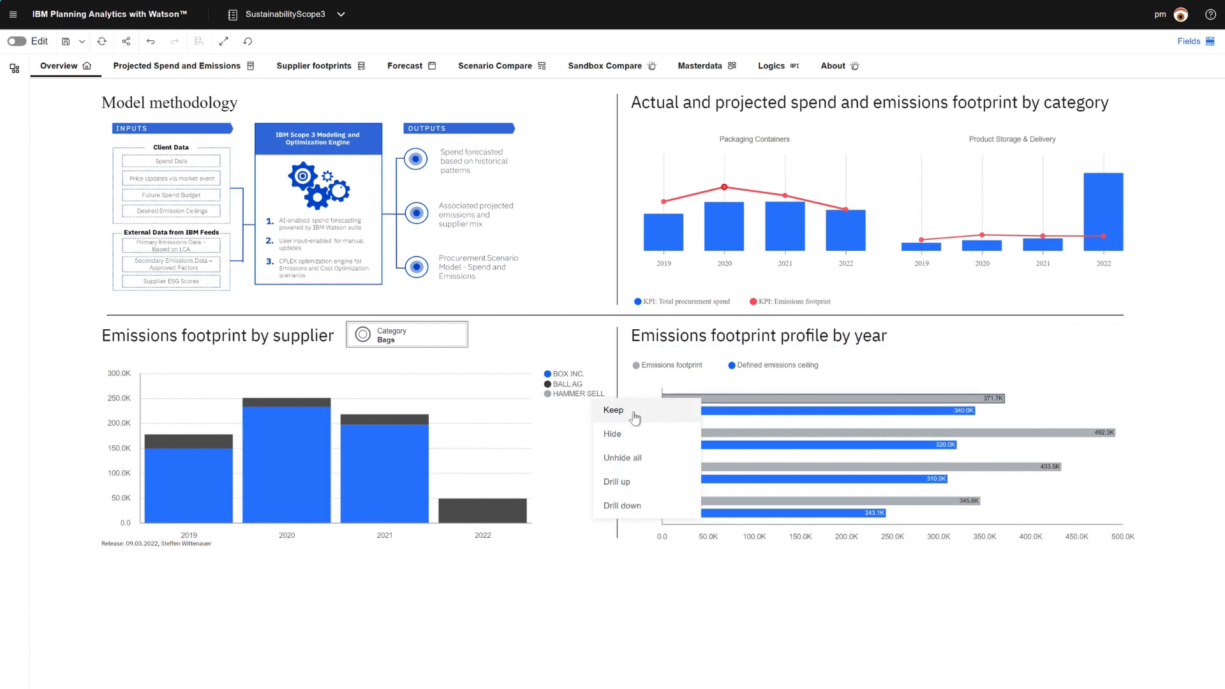
pyautogui.click(662, 418)
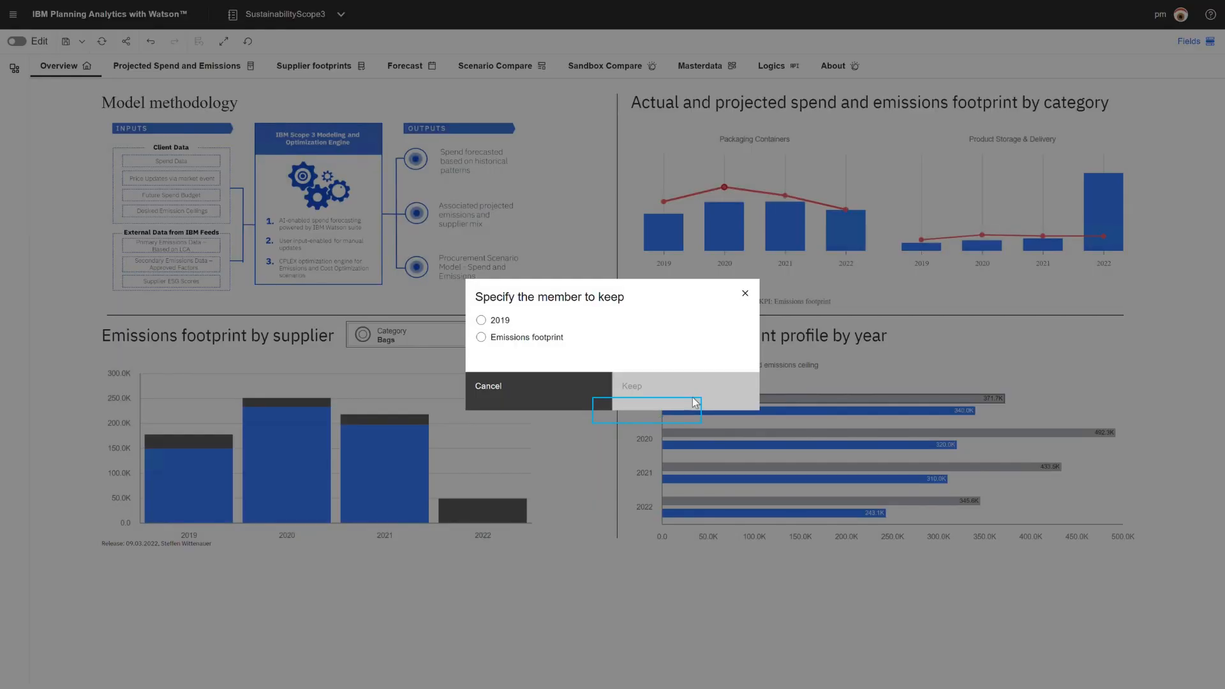
pyautogui.click(535, 339)
pyautogui.click(648, 399)
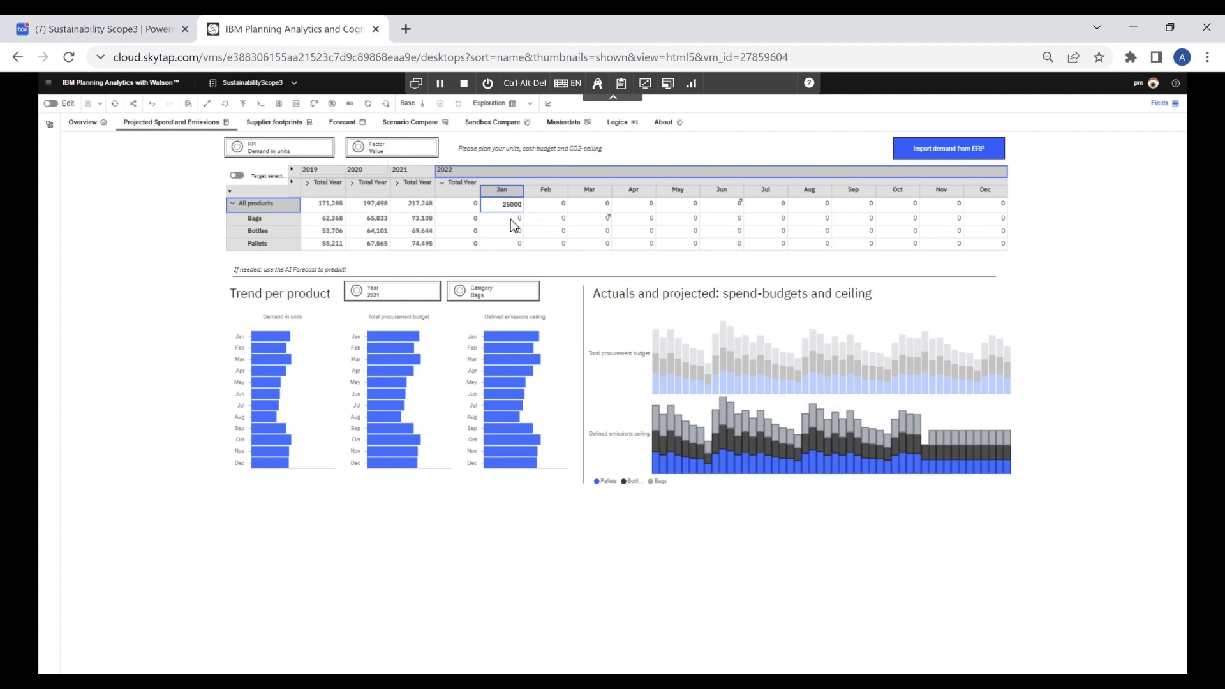
# Step: Enter 25000 units of demand for All products in January 2022 and clear the cell again
pyautogui.press('Return')
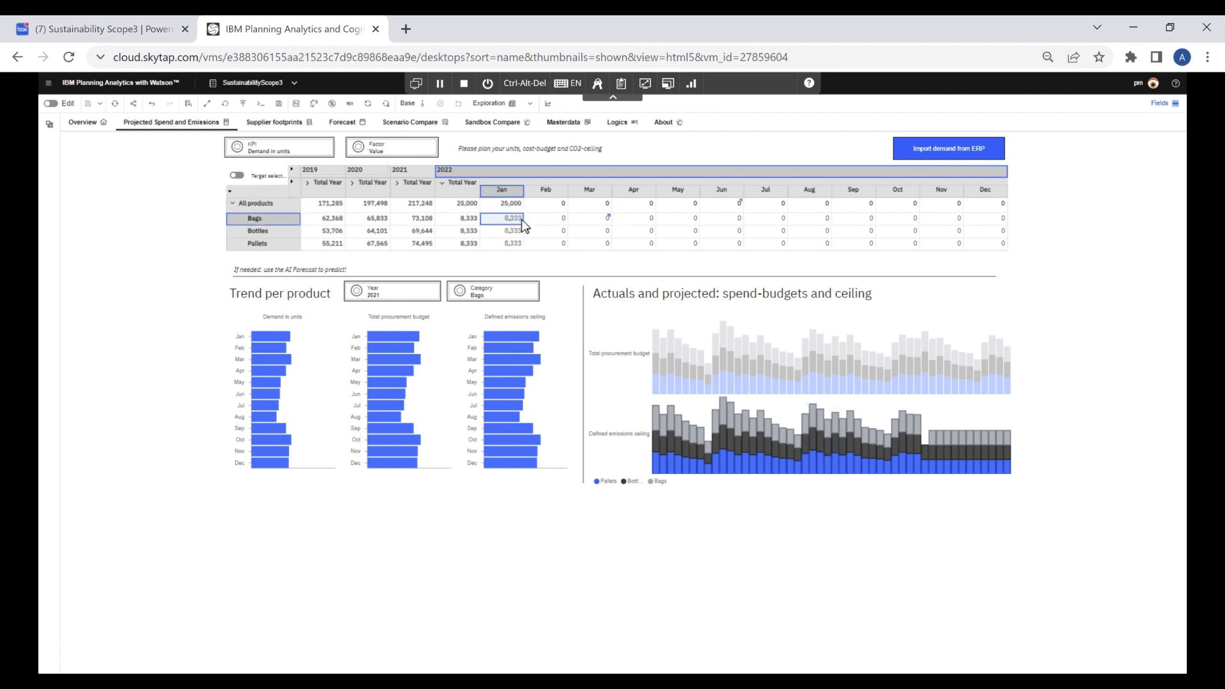
pyautogui.click(511, 204)
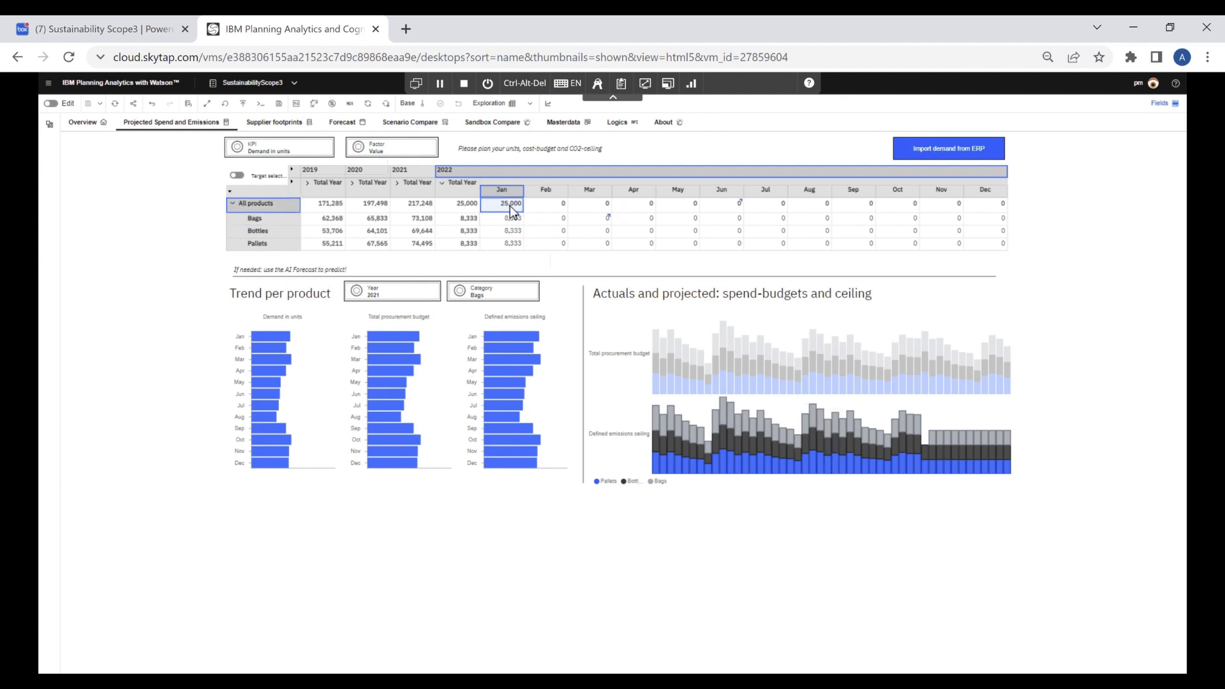
pyautogui.press('Delete')
# Step: Set the January 2022 demand to 3 for Bags, 2 for Bottles and 2 for Pallets
pyautogui.click(504, 218)
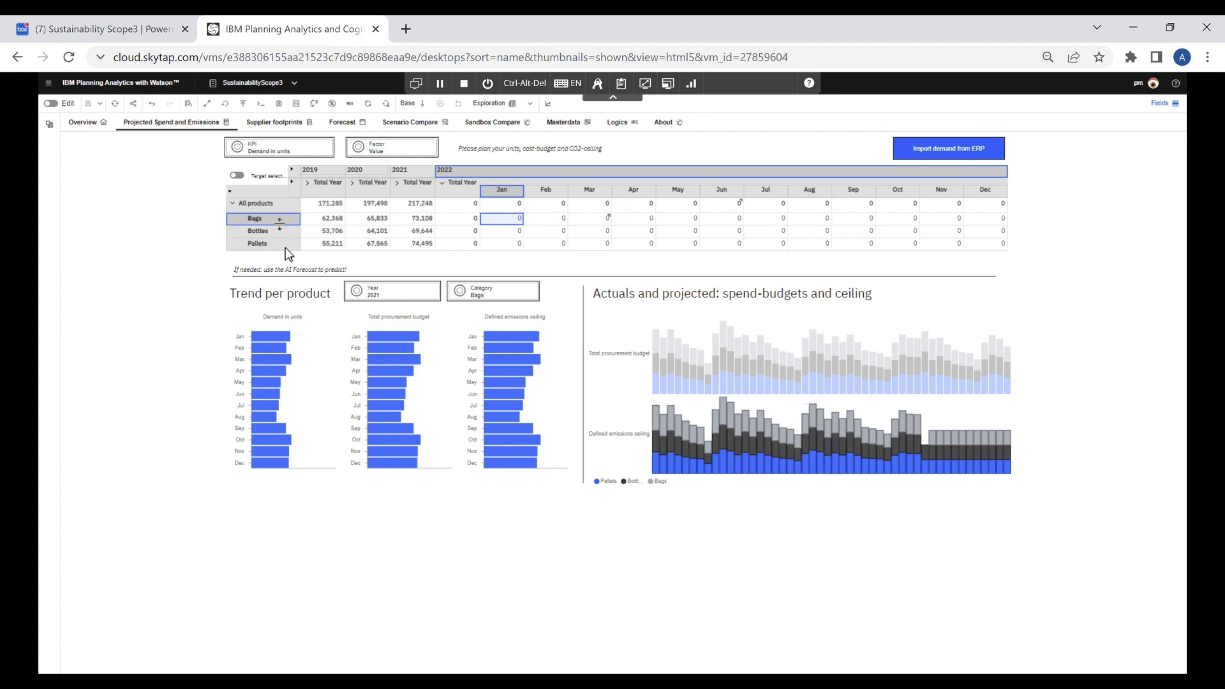
pyautogui.click(504, 231)
pyautogui.write('2')
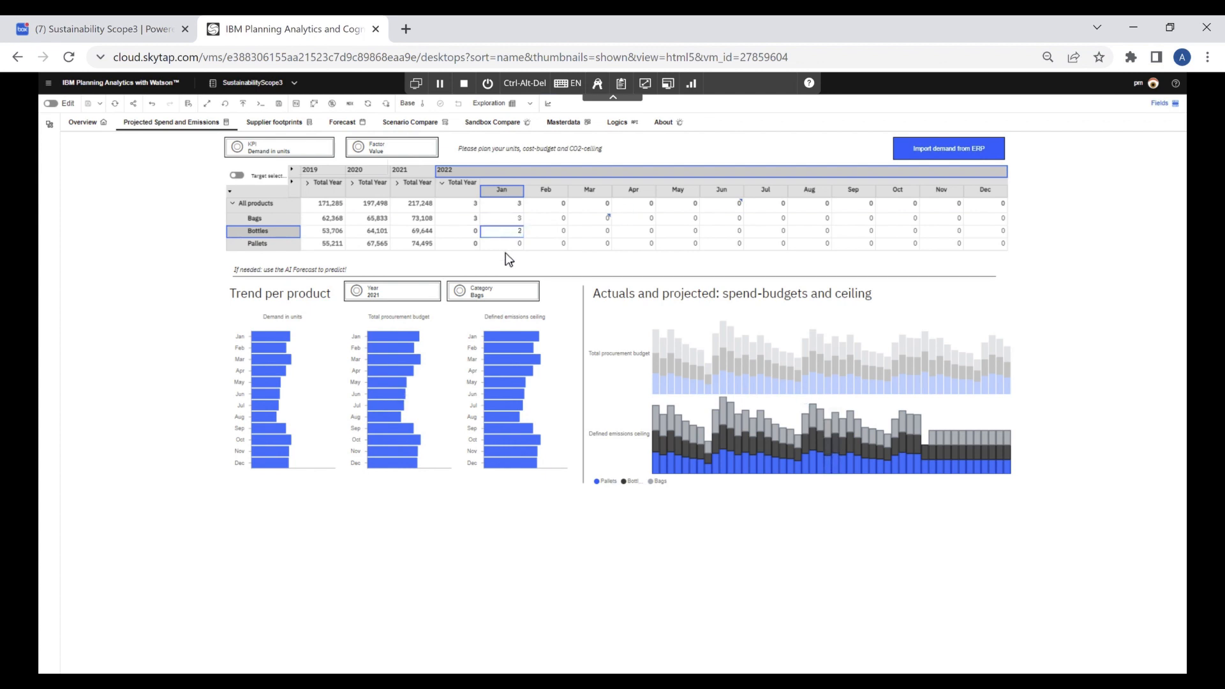
pyautogui.click(502, 246)
pyautogui.write('2')
# Step: Spread 25000 units across the products by entering it for All products in January 2022, and clear that total again
pyautogui.click(503, 204)
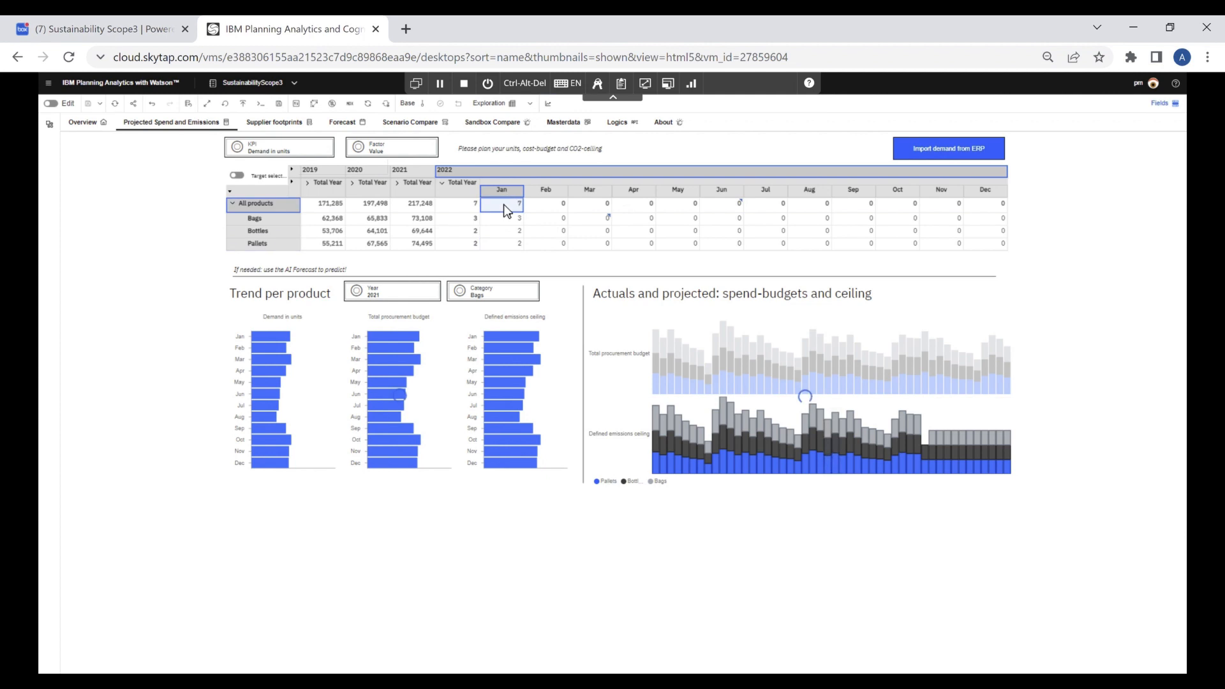
pyautogui.write('25000')
pyautogui.press('Return')
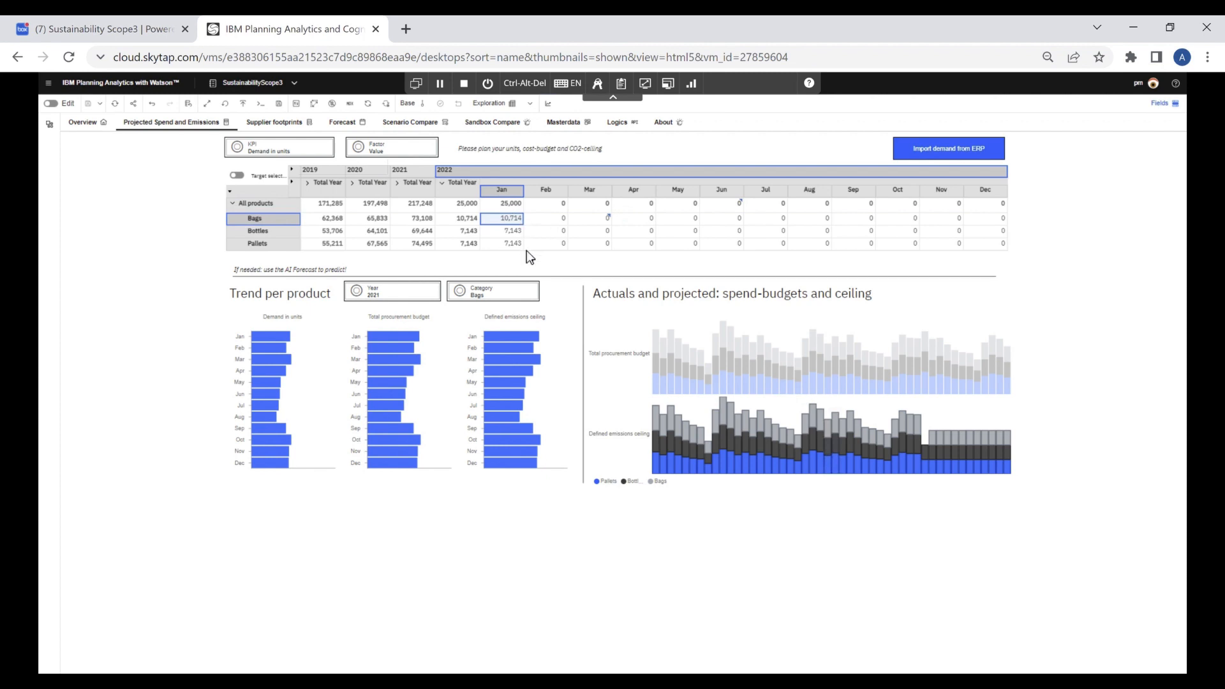
pyautogui.click(513, 204)
pyautogui.press('Delete')
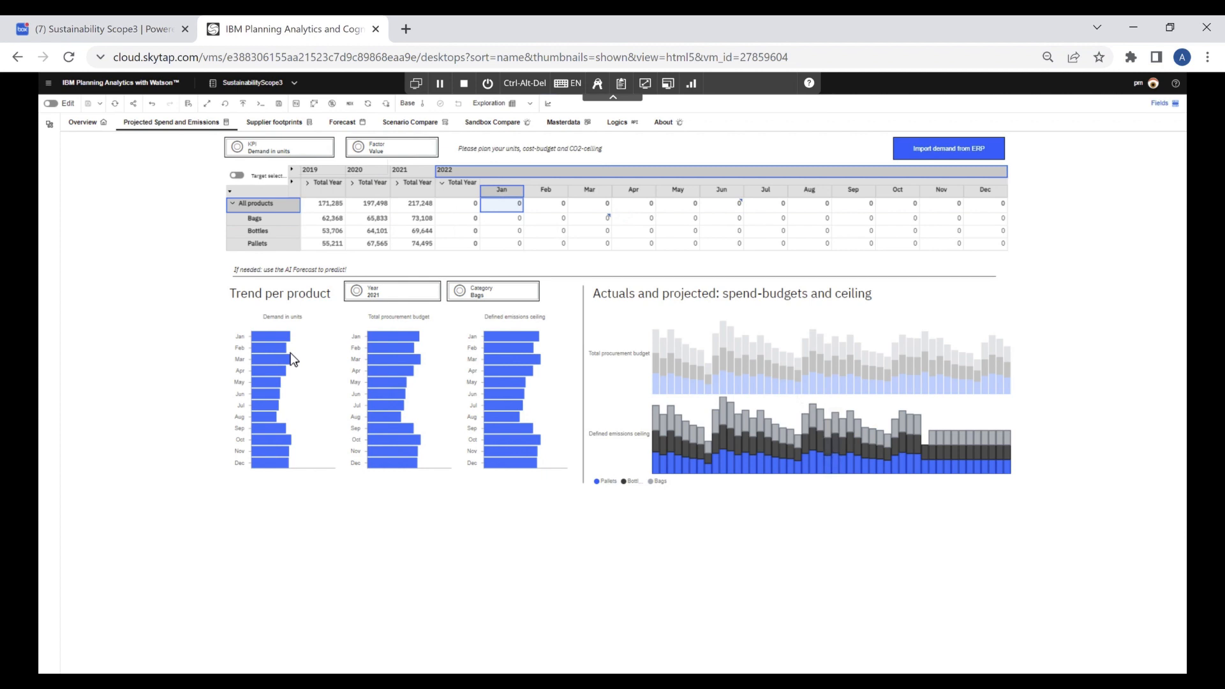
# Step: Set up a forecast for the Bags, Bottles and Pallets rows over January to December 2022 and open its preview
pyautogui.click(266, 222)
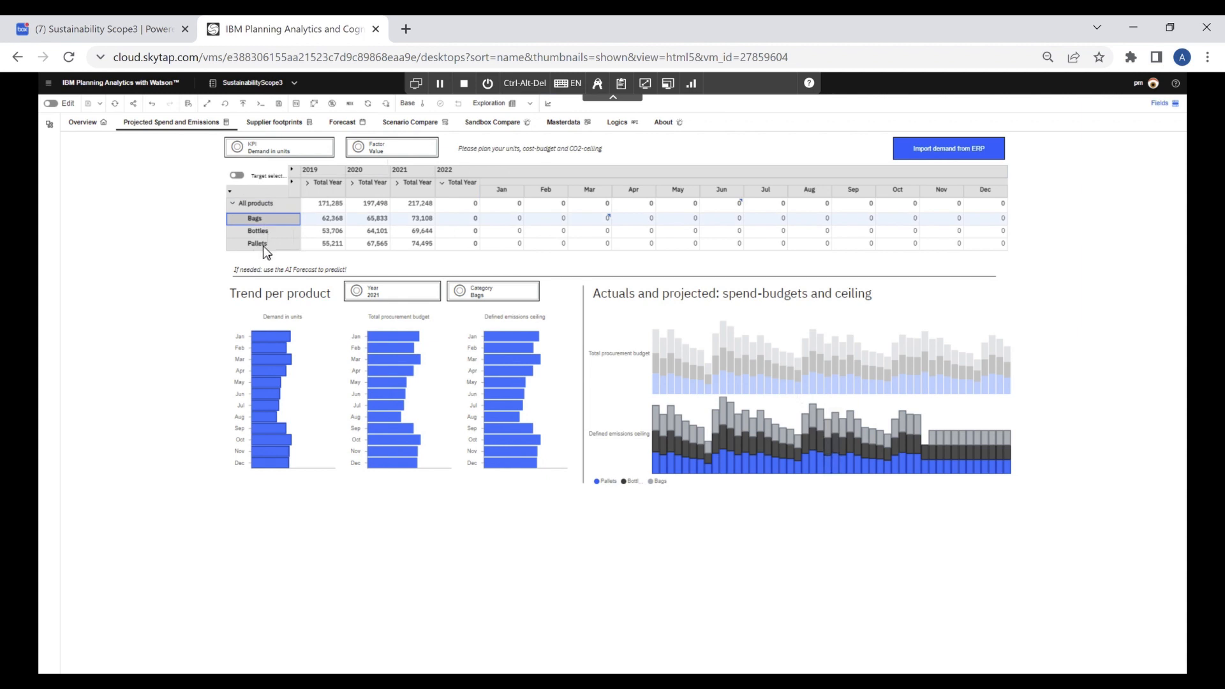
pyautogui.keyDown('shift'); pyautogui.click(263, 246); pyautogui.keyUp('shift')
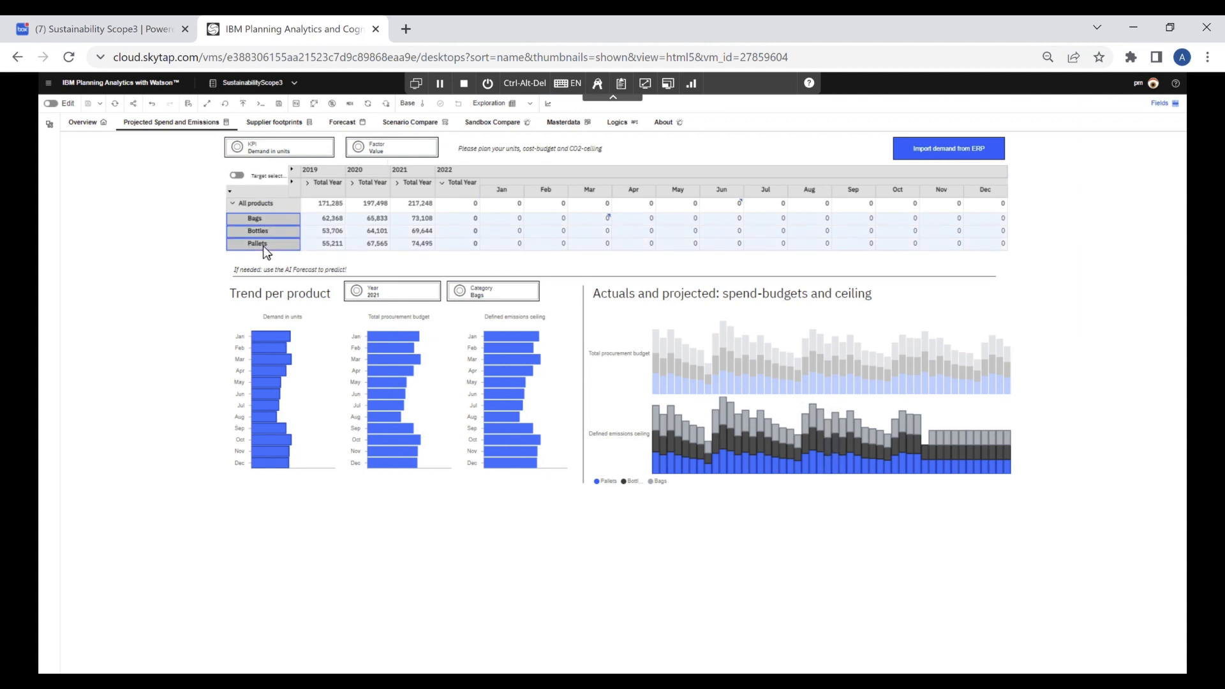
pyautogui.click(550, 105)
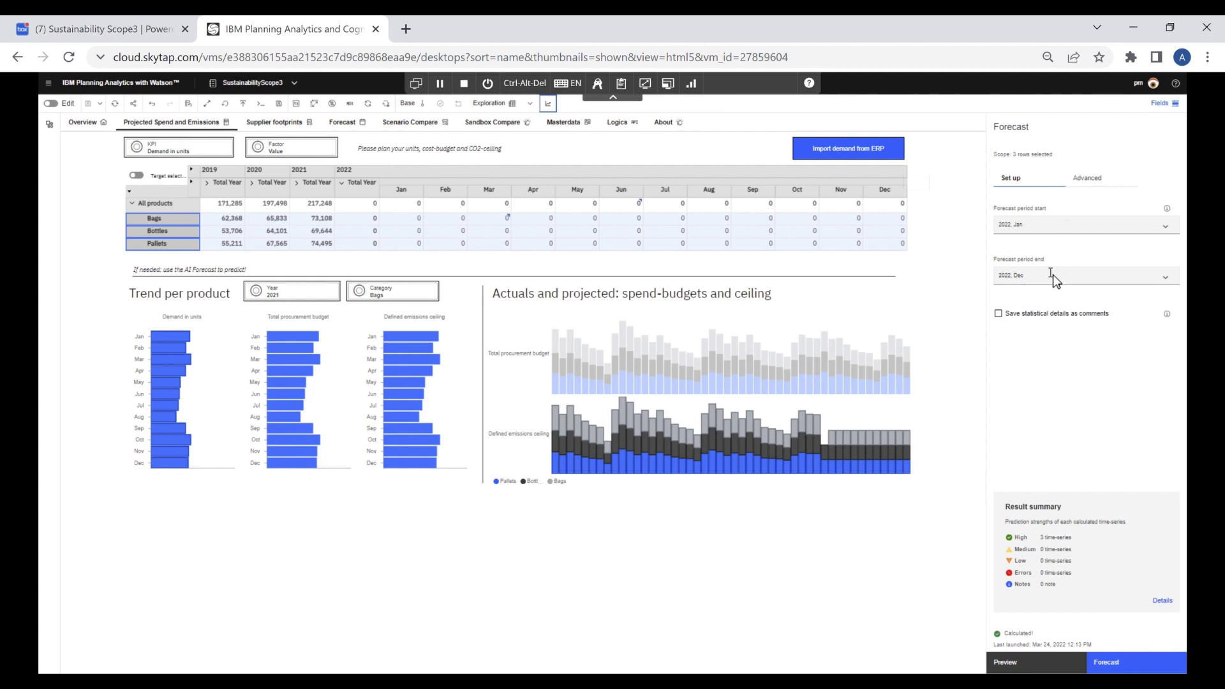
pyautogui.click(1030, 663)
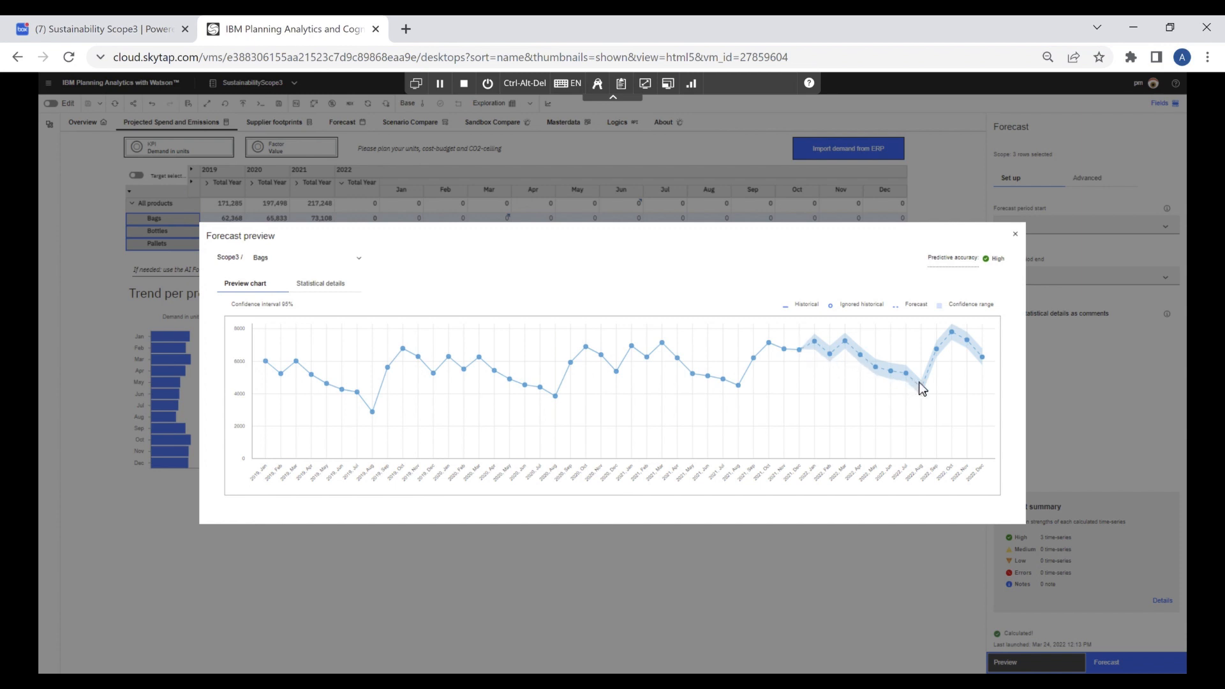
# Step: Examine the Bottles forecast chart and its predictive accuracy in the preview, and close the preview
pyautogui.click(364, 262)
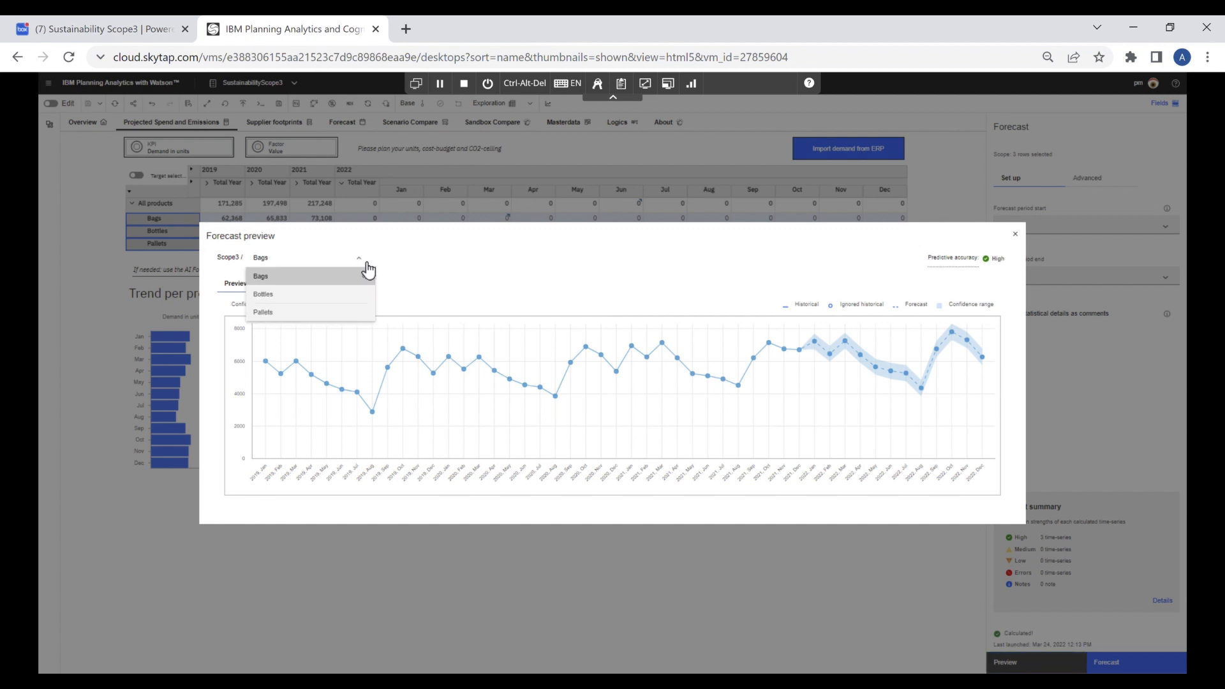
pyautogui.click(331, 296)
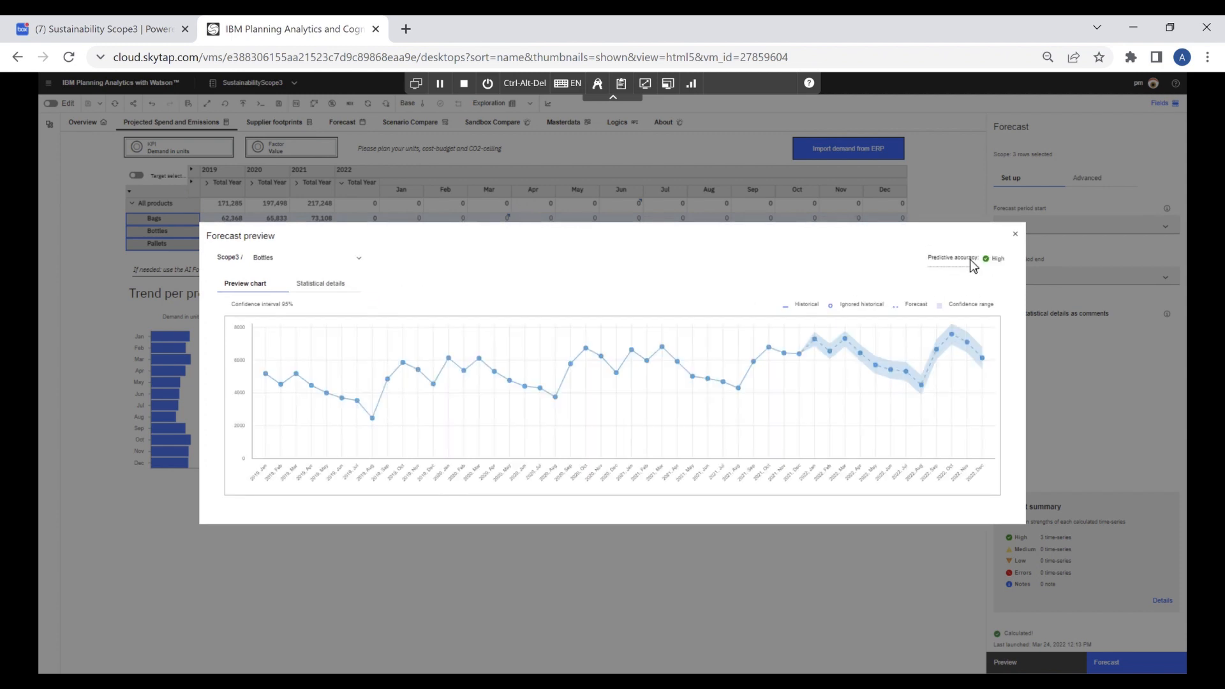
pyautogui.moveTo(945, 266)
pyautogui.click(1019, 240)
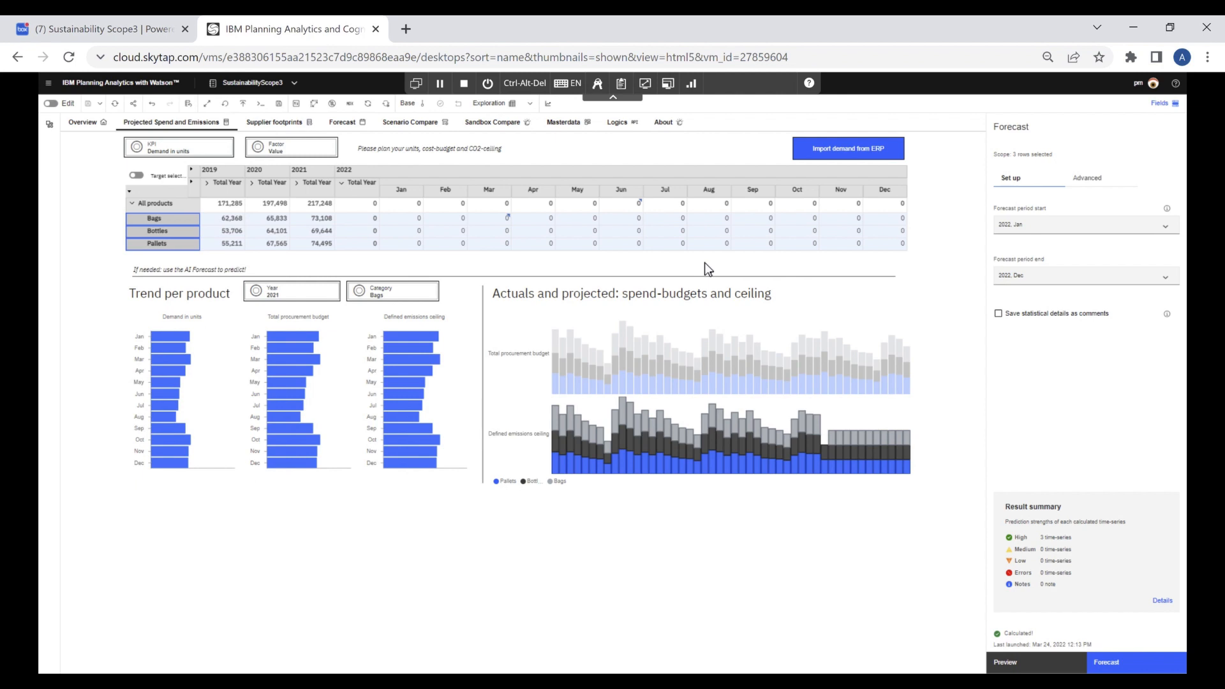
# Step: Examine the statistical details of the Bags forecast, including the measures of error and model fit and the selected model, and close the preview
pyautogui.click(1023, 662)
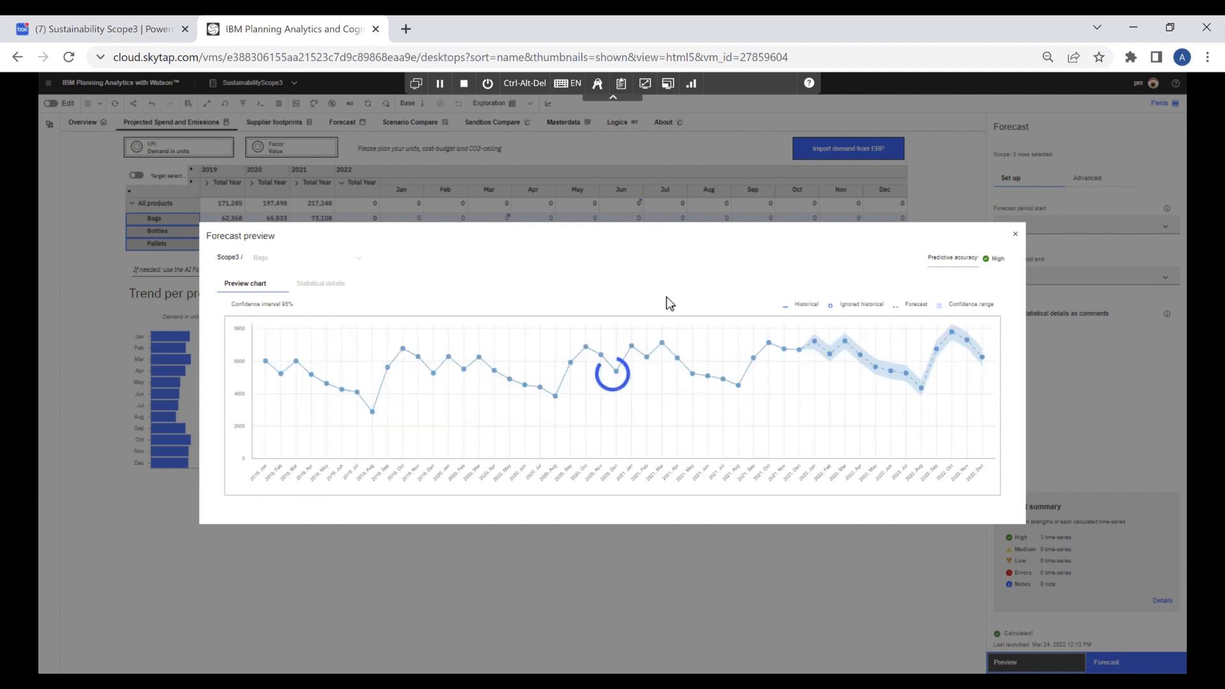
pyautogui.click(331, 288)
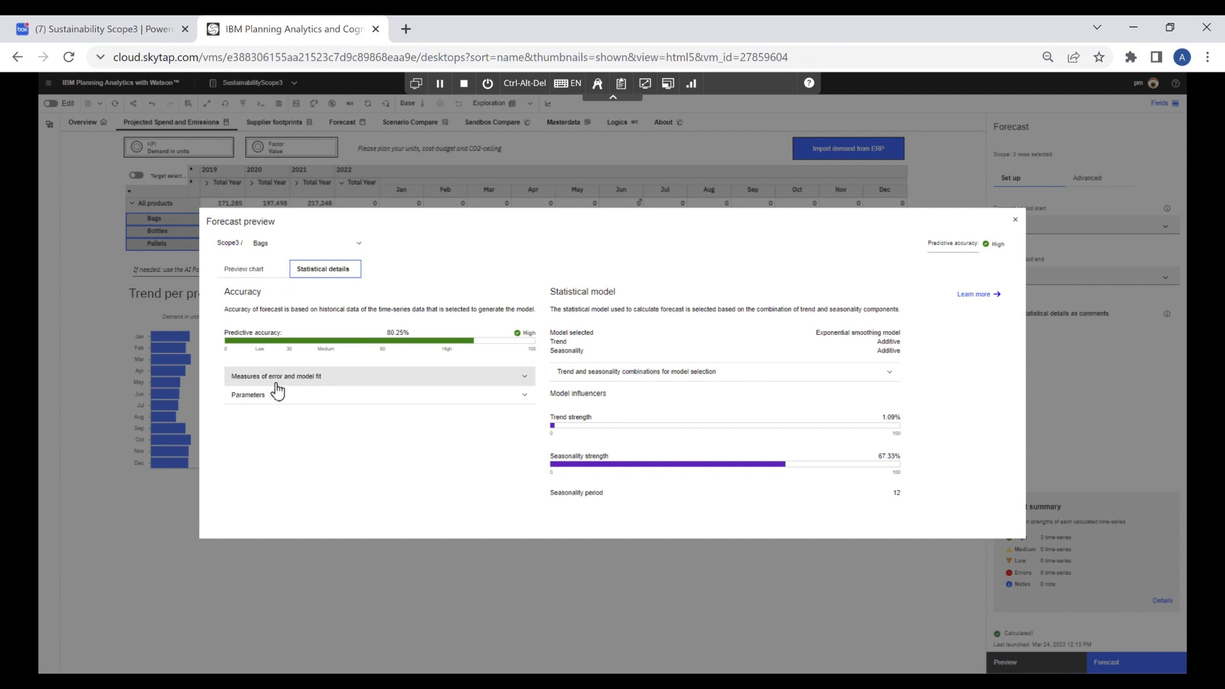
pyautogui.click(532, 379)
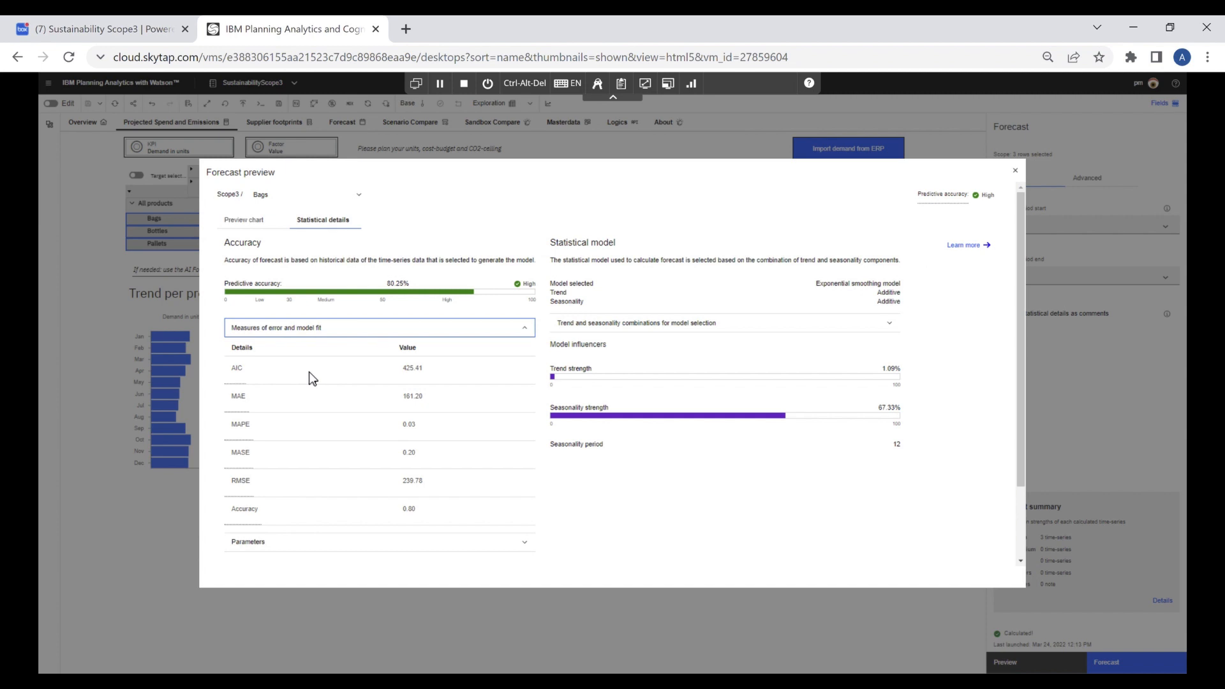
pyautogui.moveTo(240, 370)
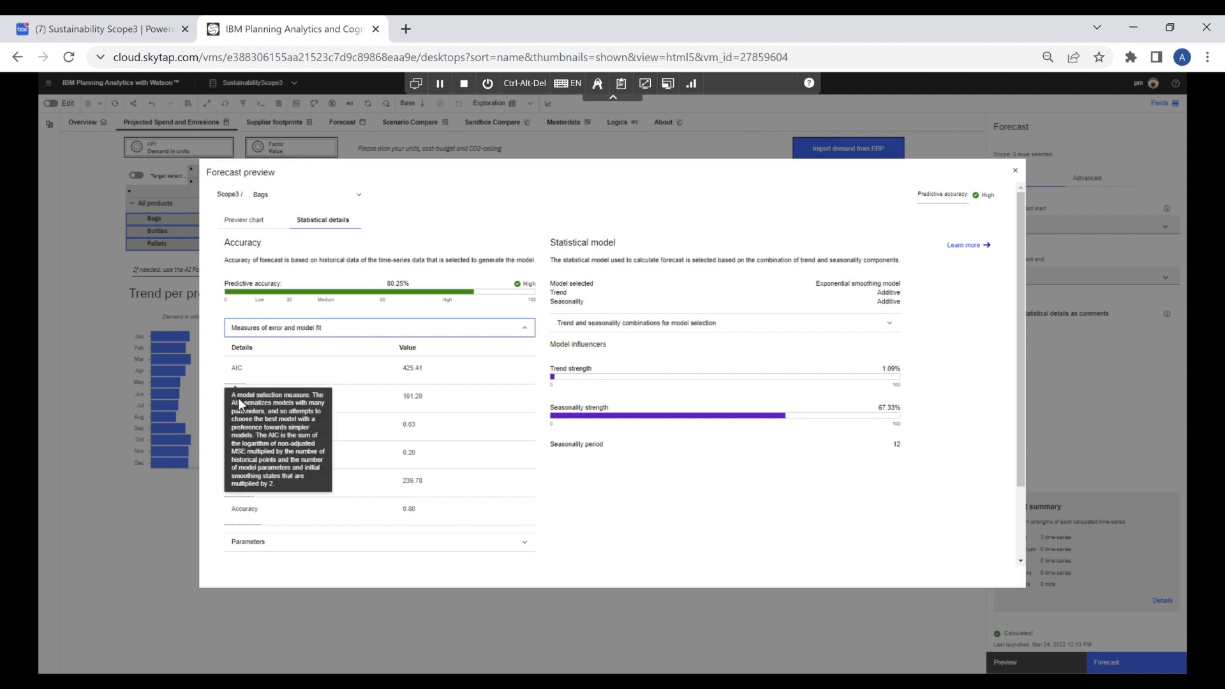
pyautogui.moveTo(239, 398)
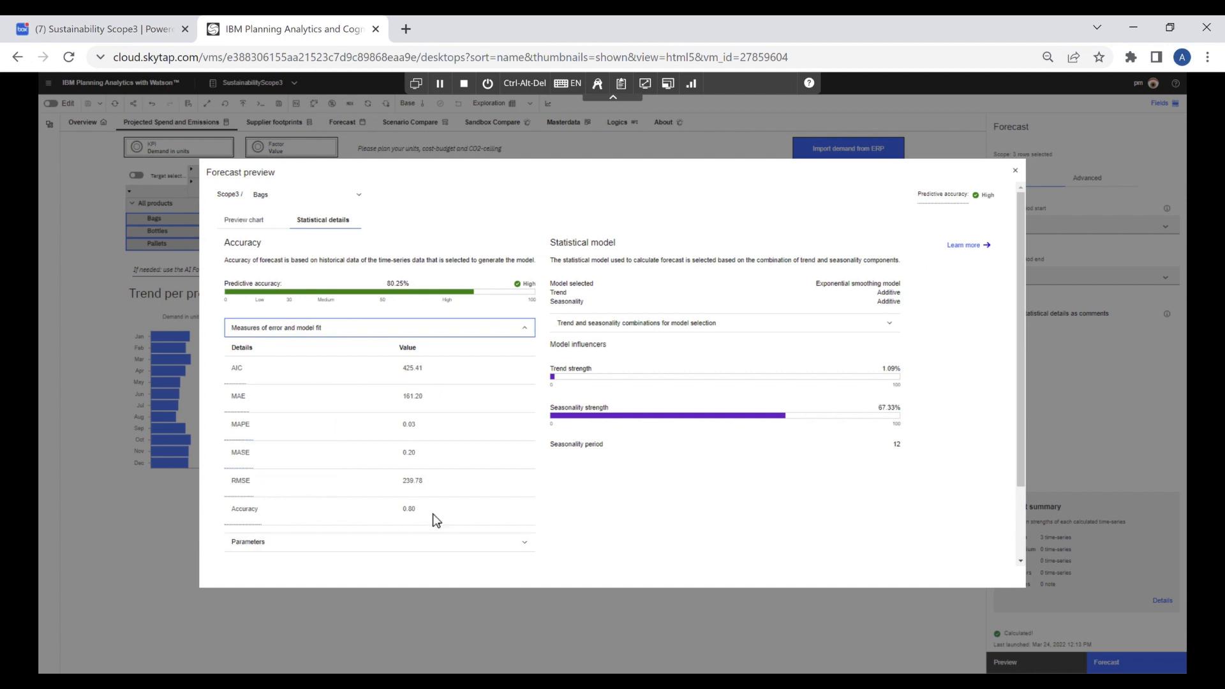
pyautogui.click(527, 329)
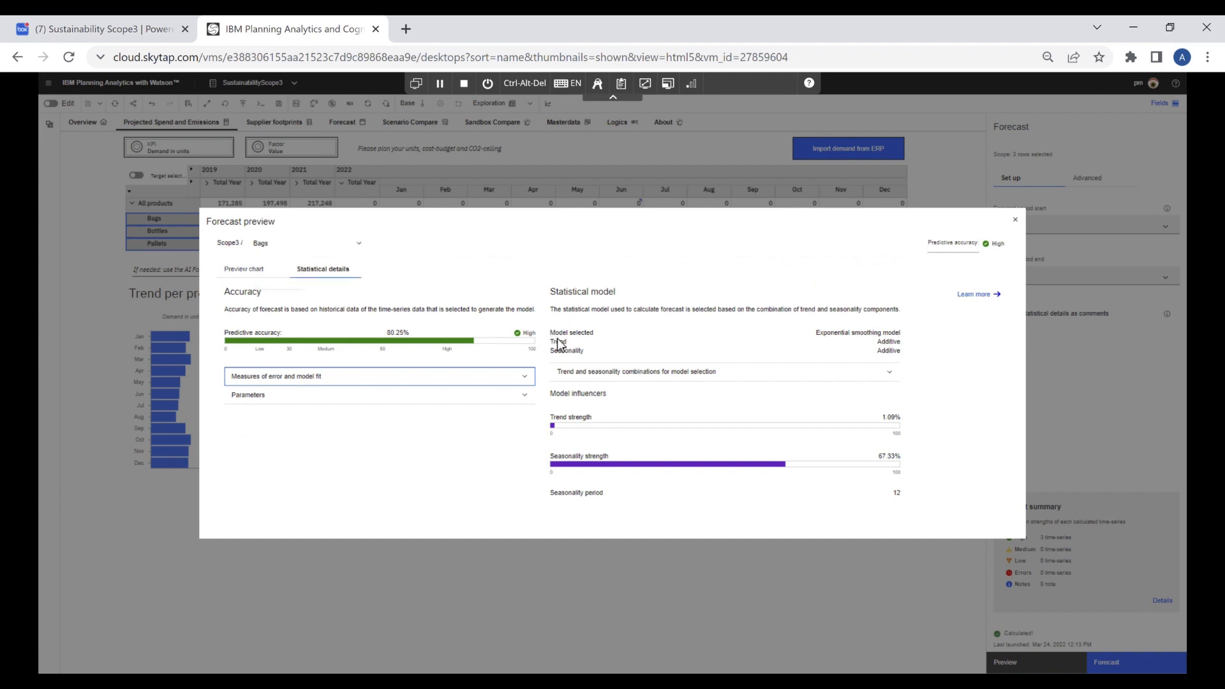
pyautogui.moveTo(554, 335); pyautogui.dragTo(887, 365)
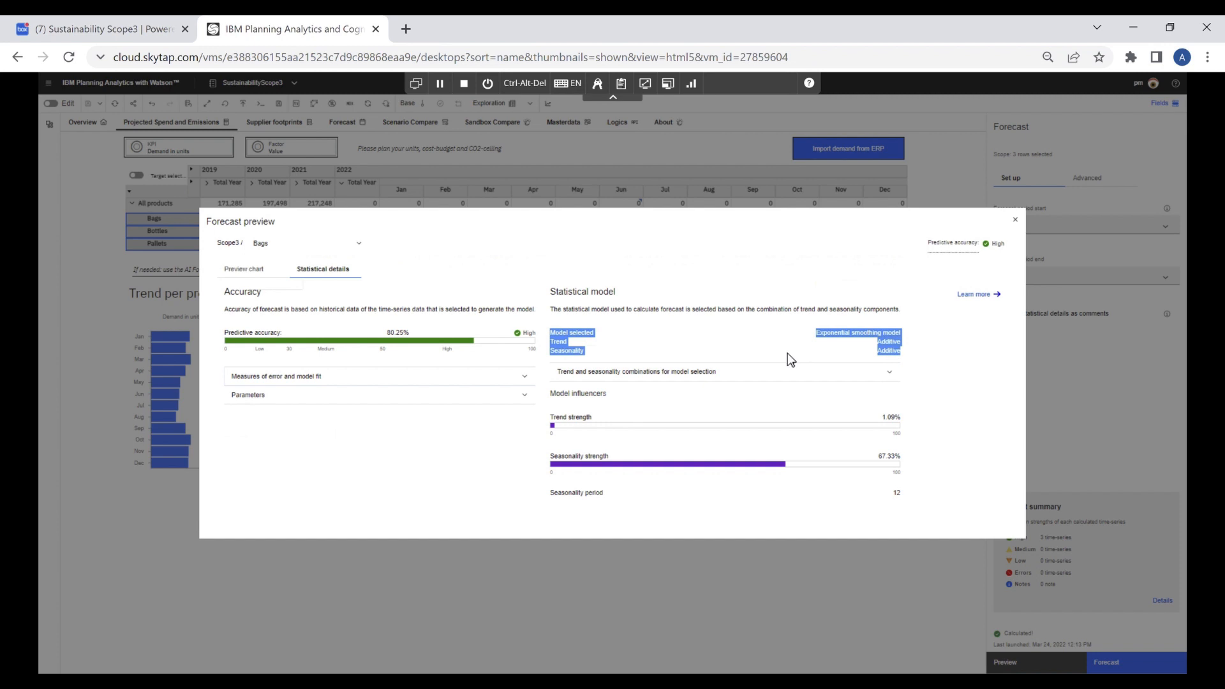
pyautogui.click(1015, 220)
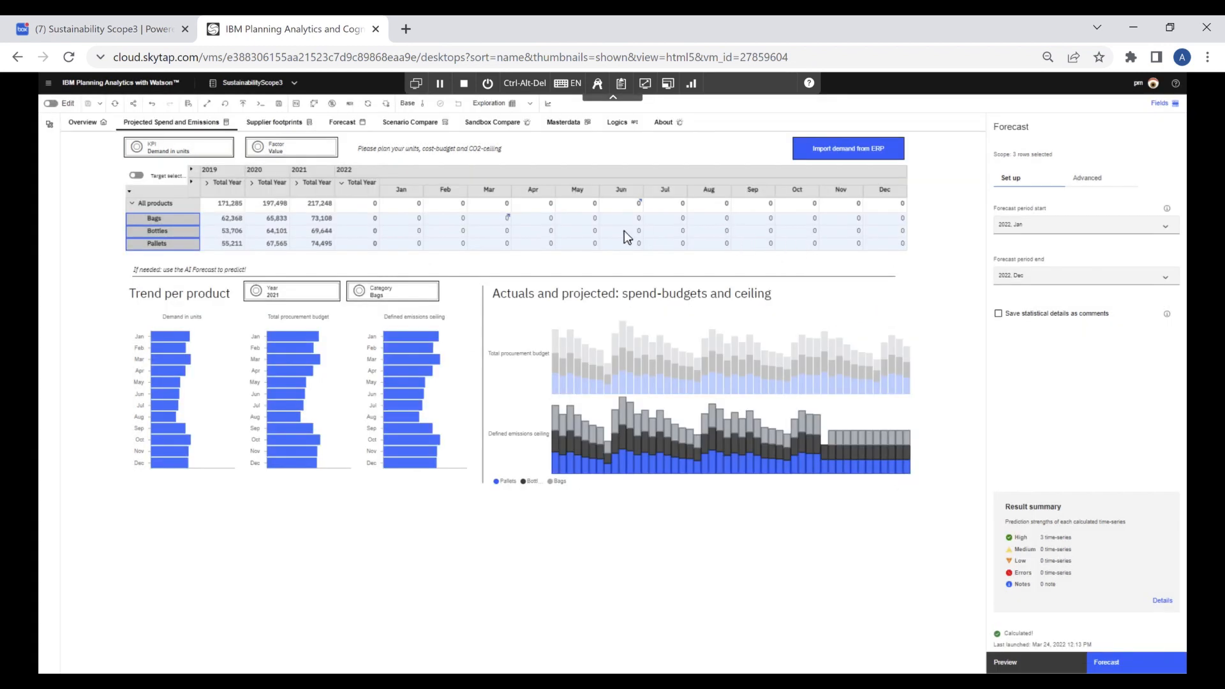
# Step: Run the forecast for the three selected product rows and set the All products demand for February 2022 to 23000
pyautogui.click(1129, 668)
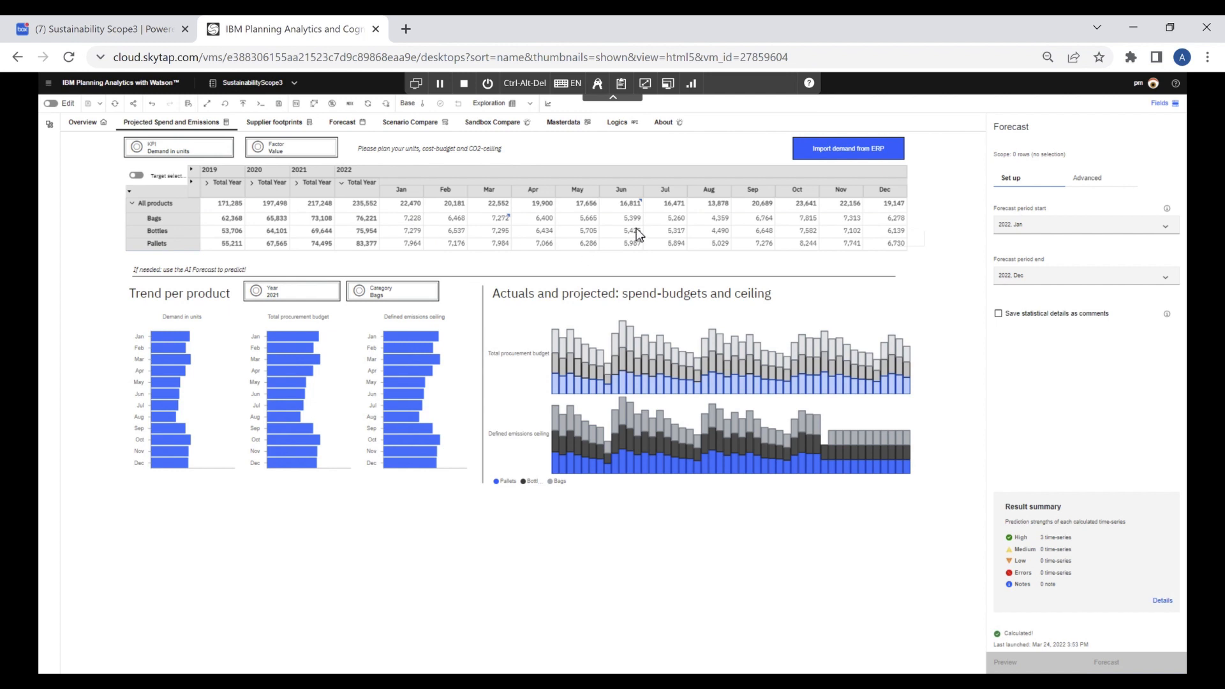
pyautogui.click(438, 205)
pyautogui.write('23000')
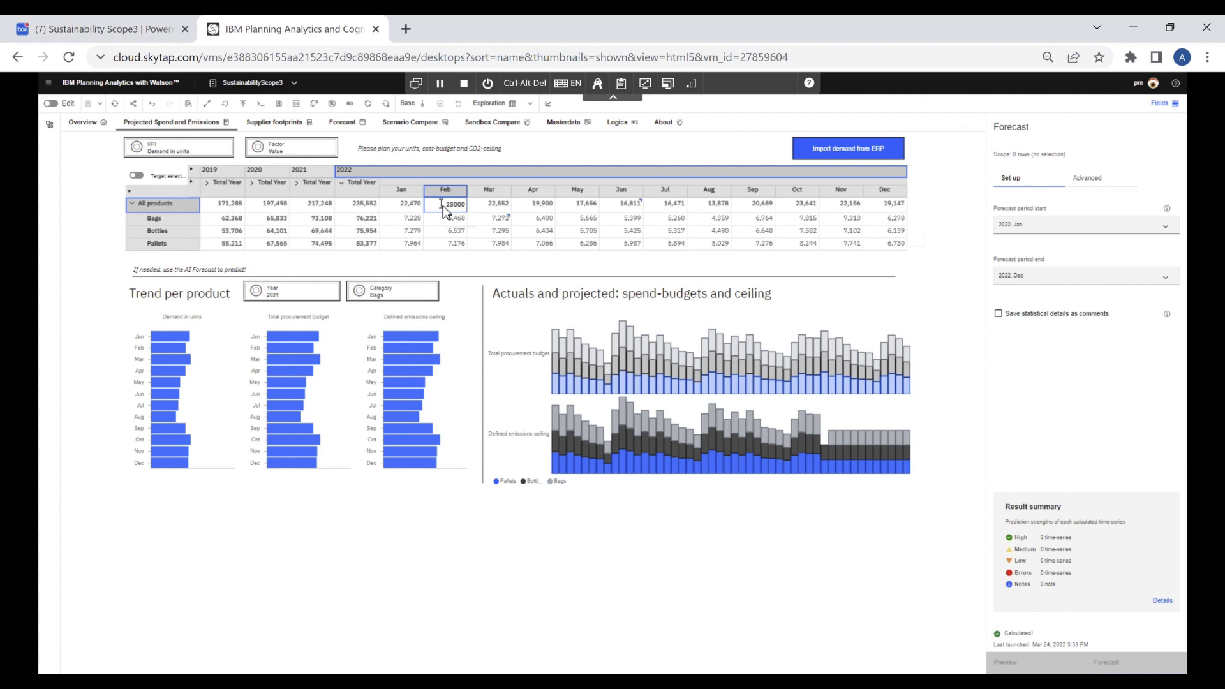
pyautogui.press('Return')
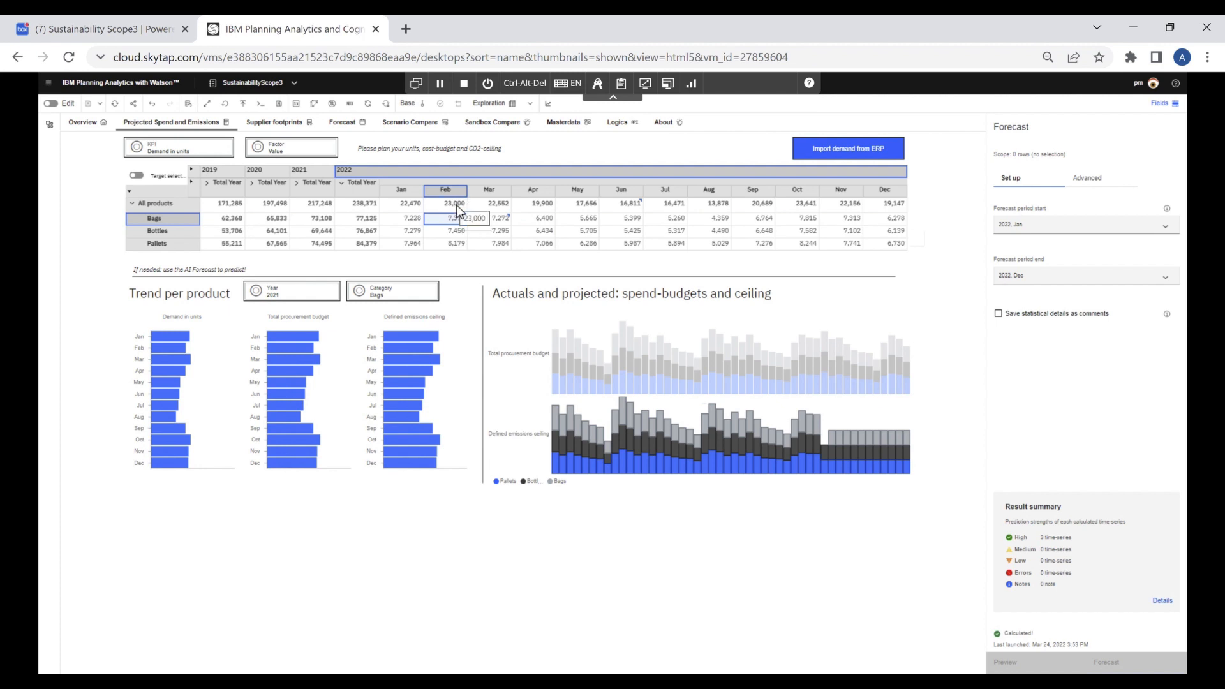
# Step: Add the comment "Manual Adj" to the All products demand cell for February 2022 and close the comments
pyautogui.click(457, 204)
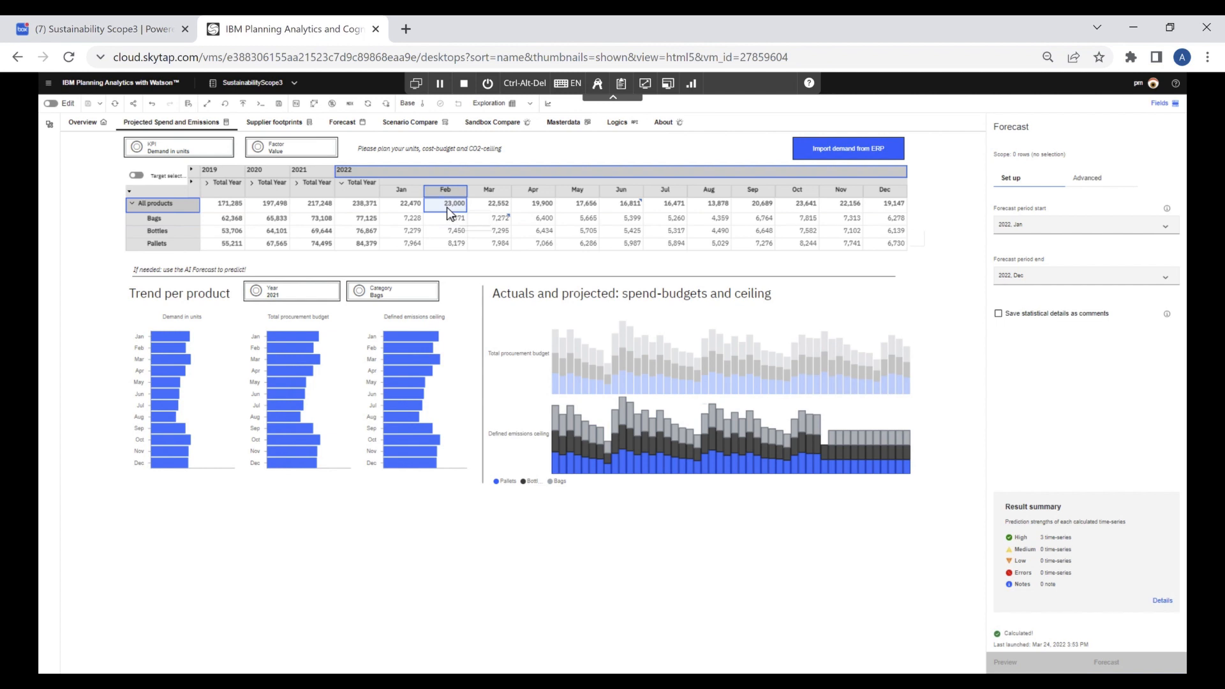
pyautogui.rightClick(450, 212)
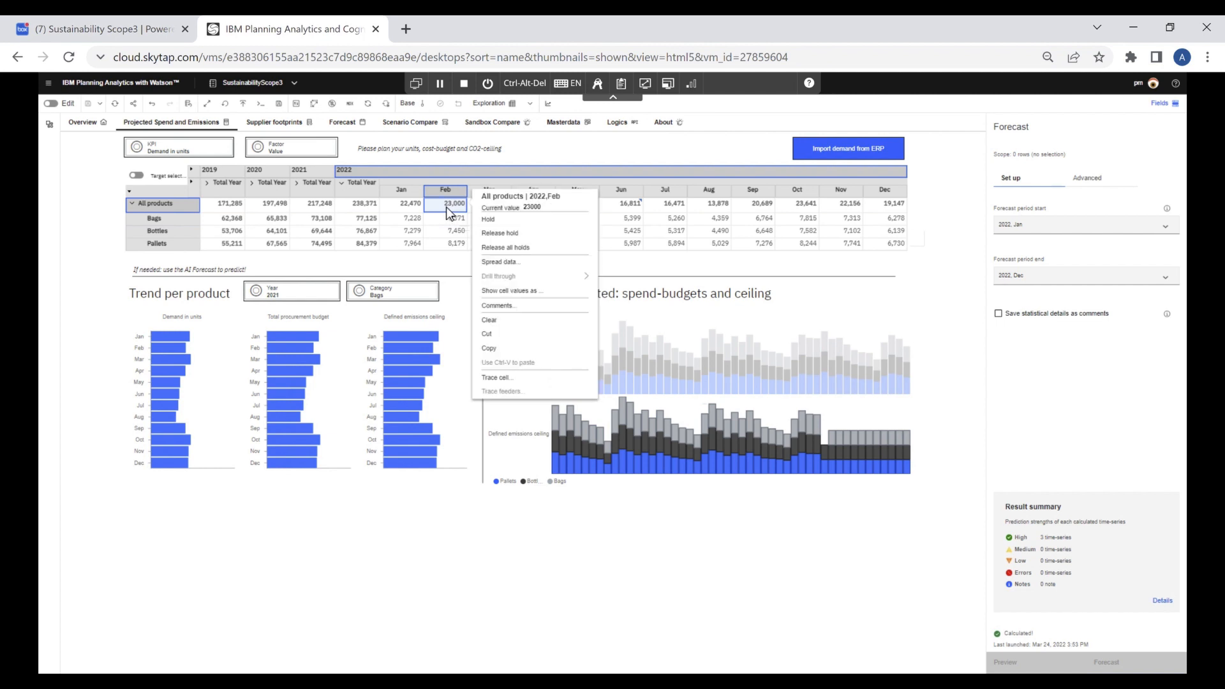
pyautogui.click(504, 306)
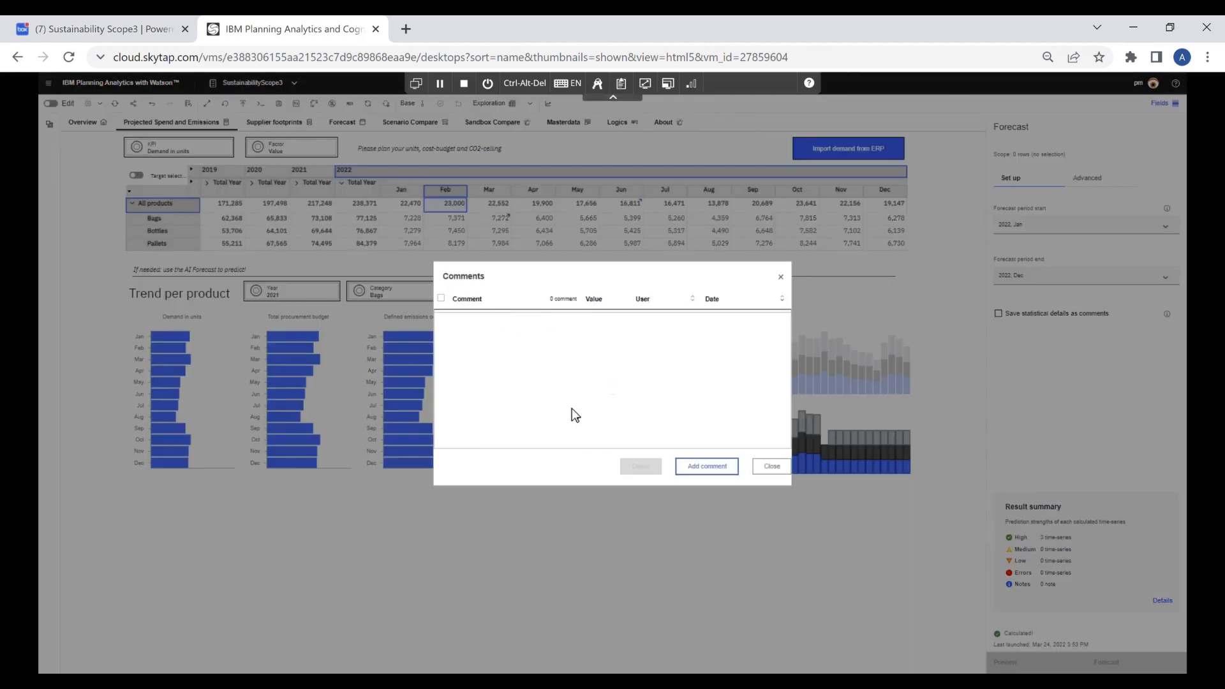
pyautogui.click(707, 471)
pyautogui.click(546, 427)
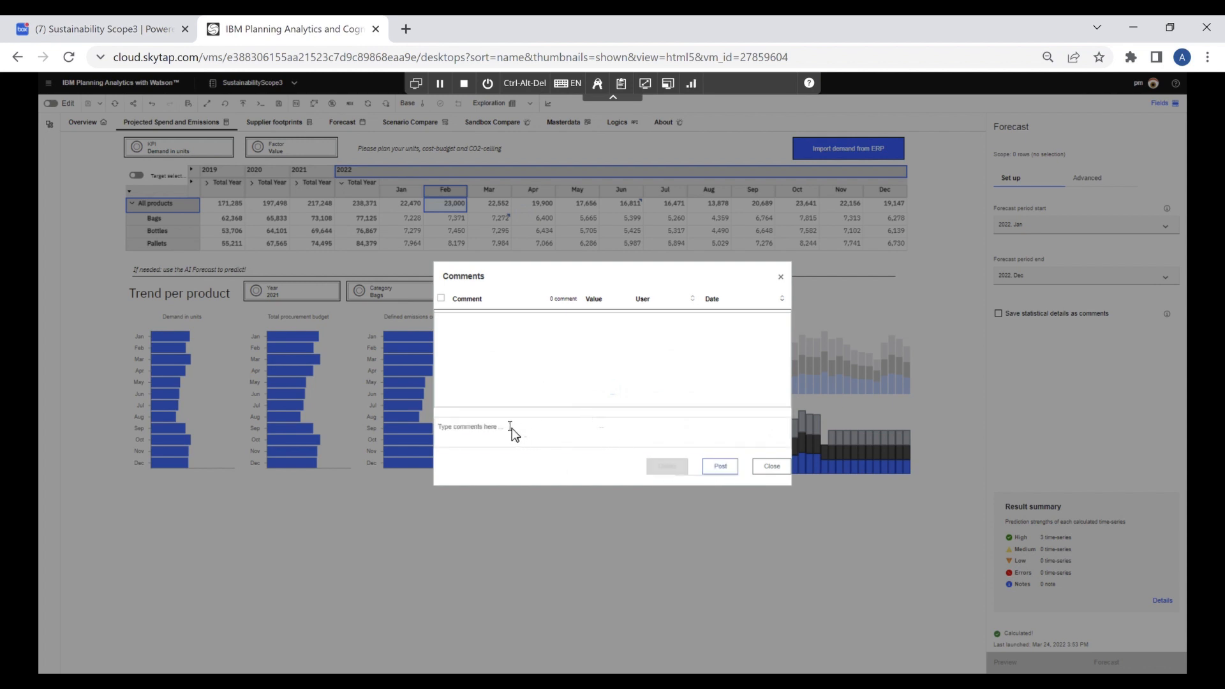
pyautogui.write('Manual Ad')
pyautogui.click(721, 468)
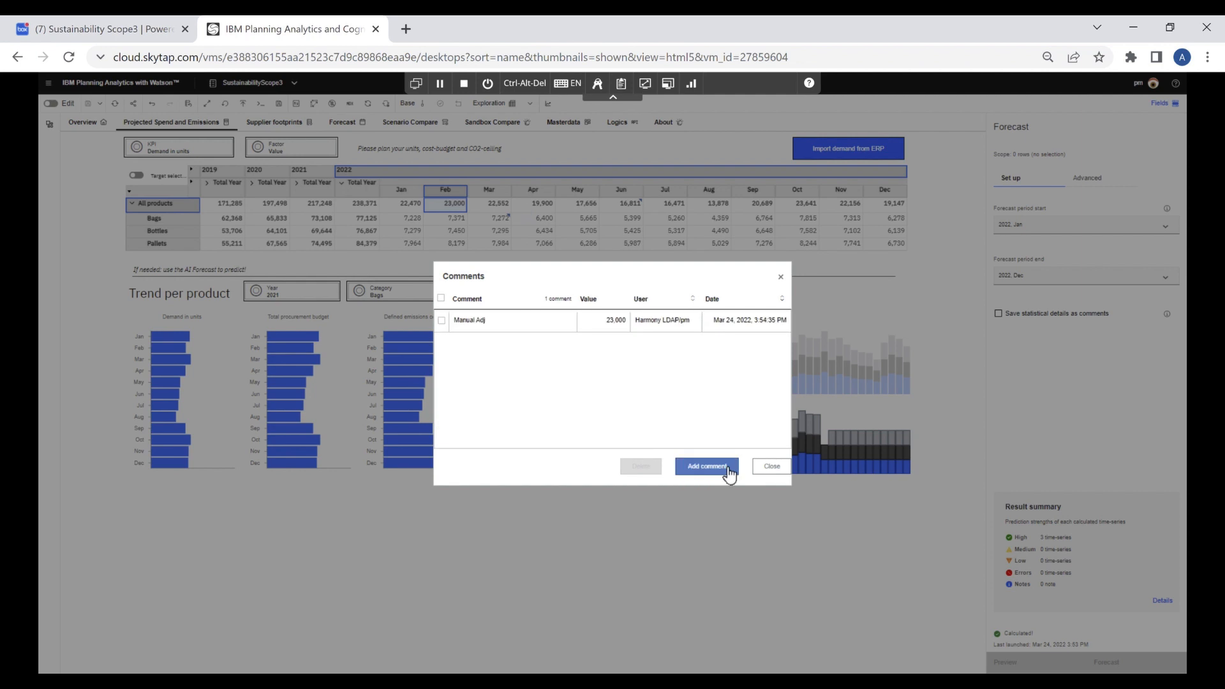
pyautogui.click(771, 466)
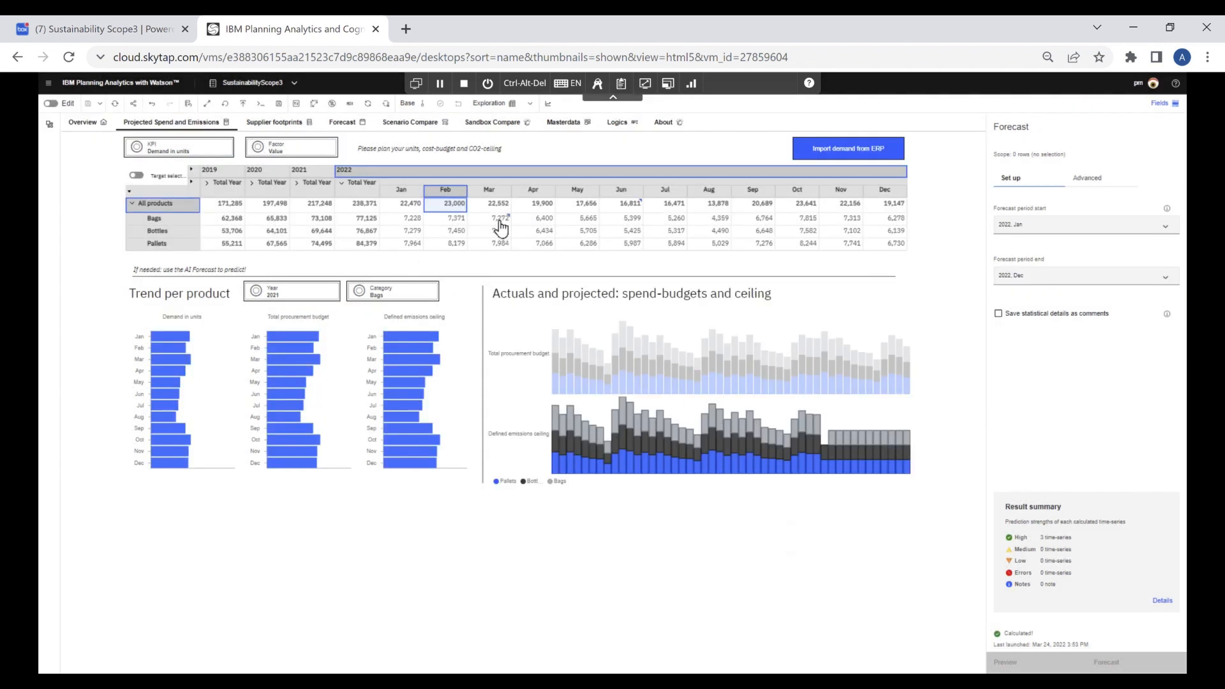
pyautogui.click(407, 206)
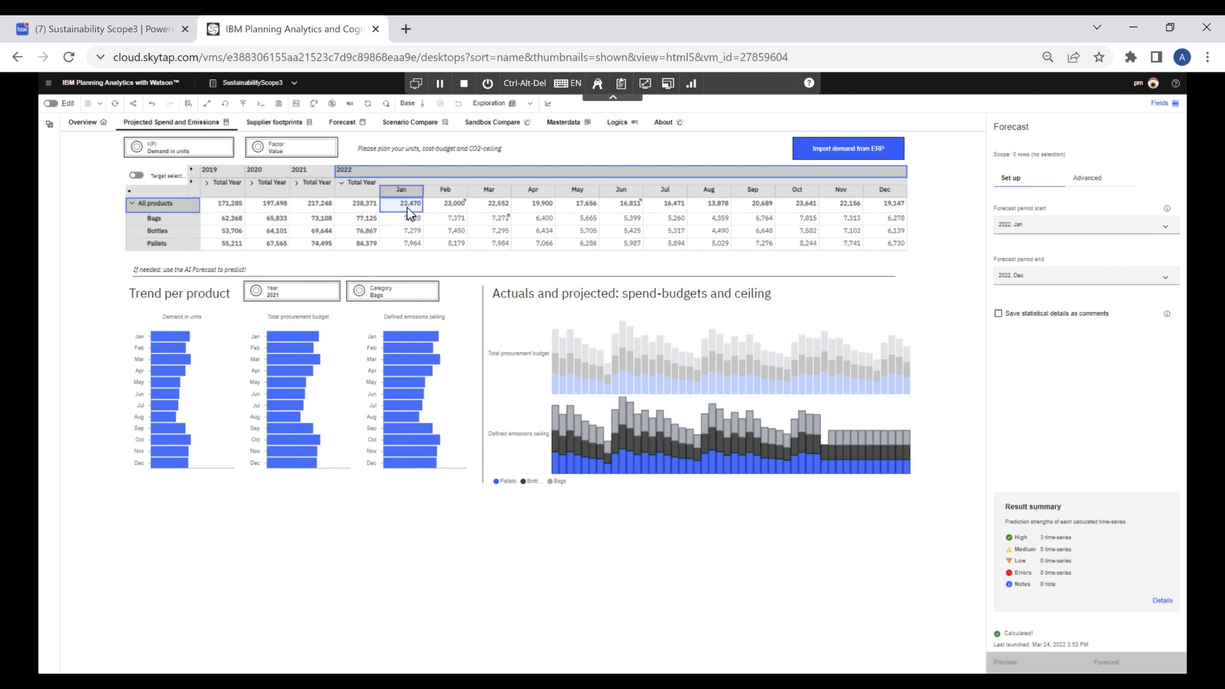
# Step: Delete the "Manual Adj" comment from the All products February 2022 cell and close the comments
pyautogui.click(455, 204)
pyautogui.rightClick(456, 208)
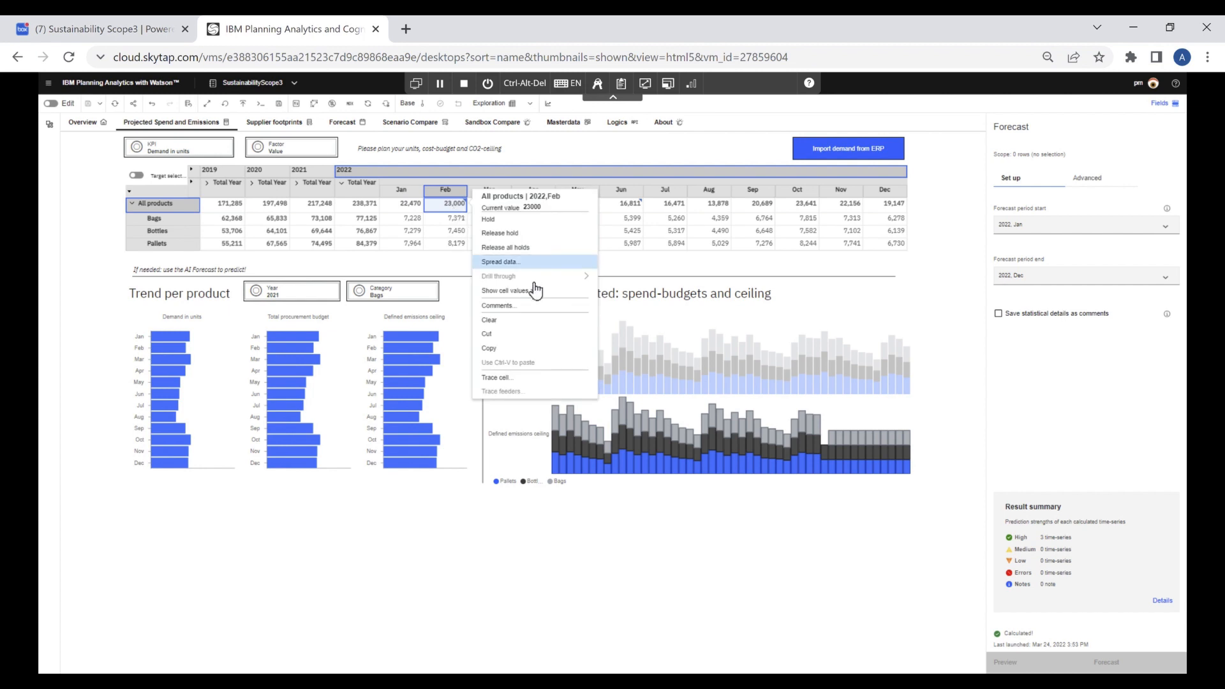
pyautogui.click(519, 307)
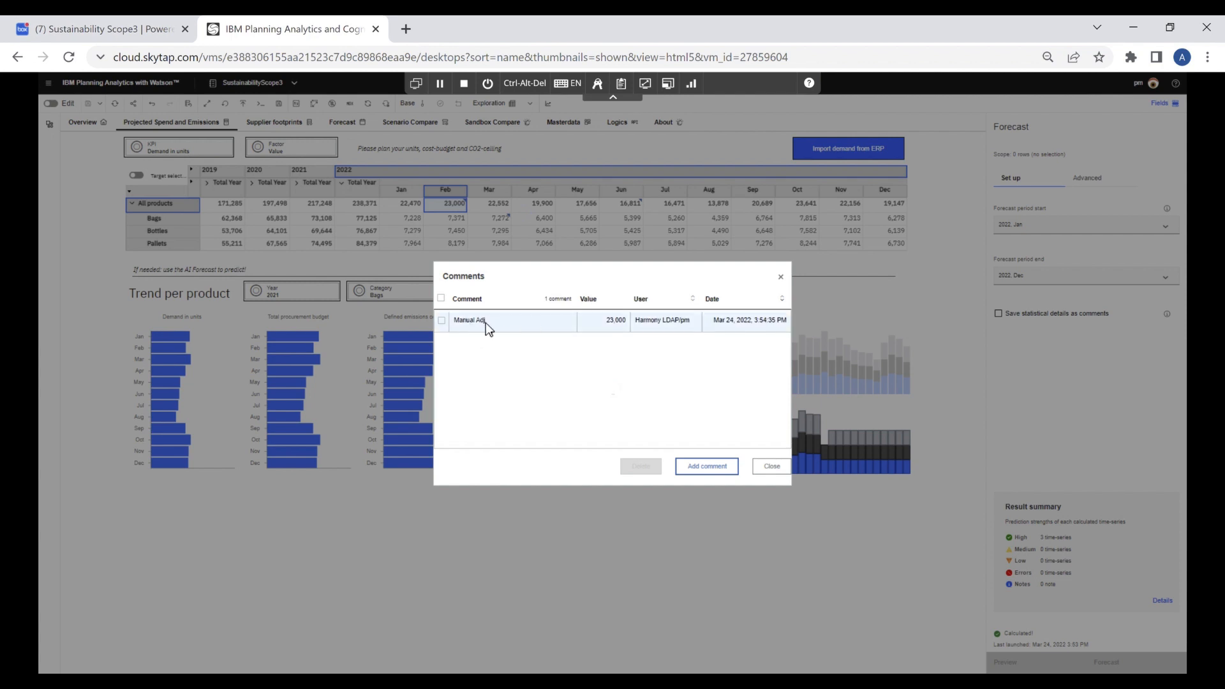
pyautogui.click(449, 324)
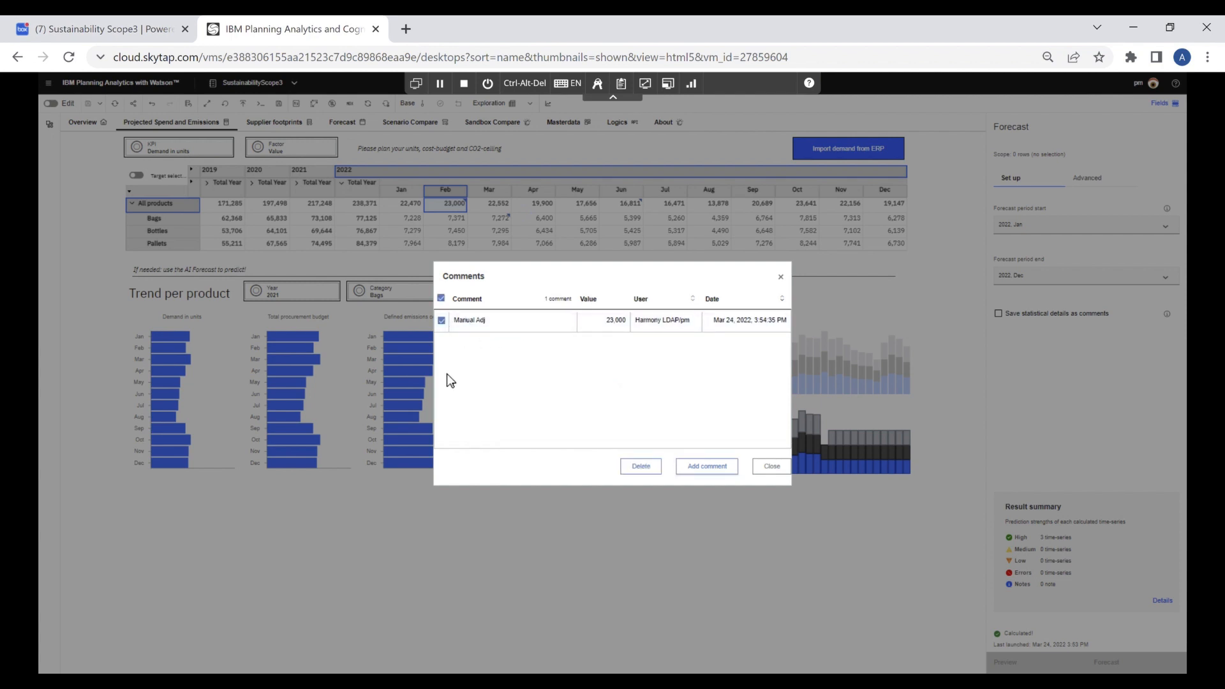
pyautogui.click(645, 467)
pyautogui.click(618, 395)
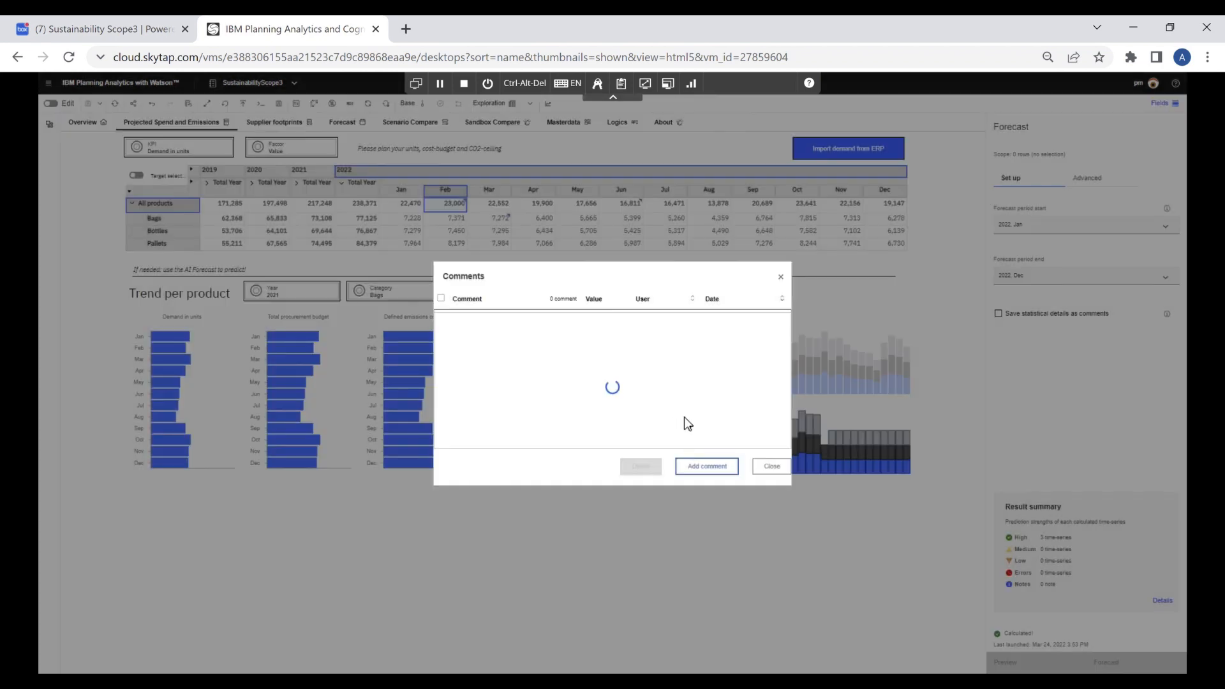
pyautogui.click(774, 468)
# Step: View the Total procurement budget KPI in the planning table, followed by the Defined emissions ceiling KPI
pyautogui.click(178, 148)
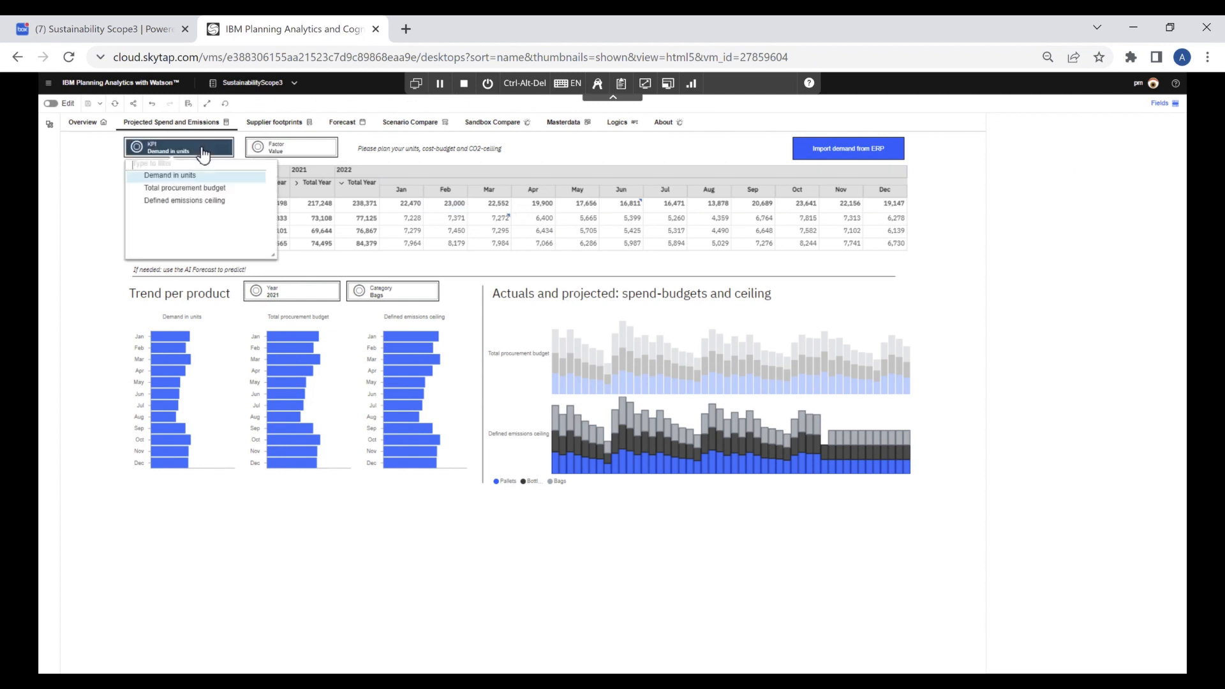
pyautogui.click(187, 189)
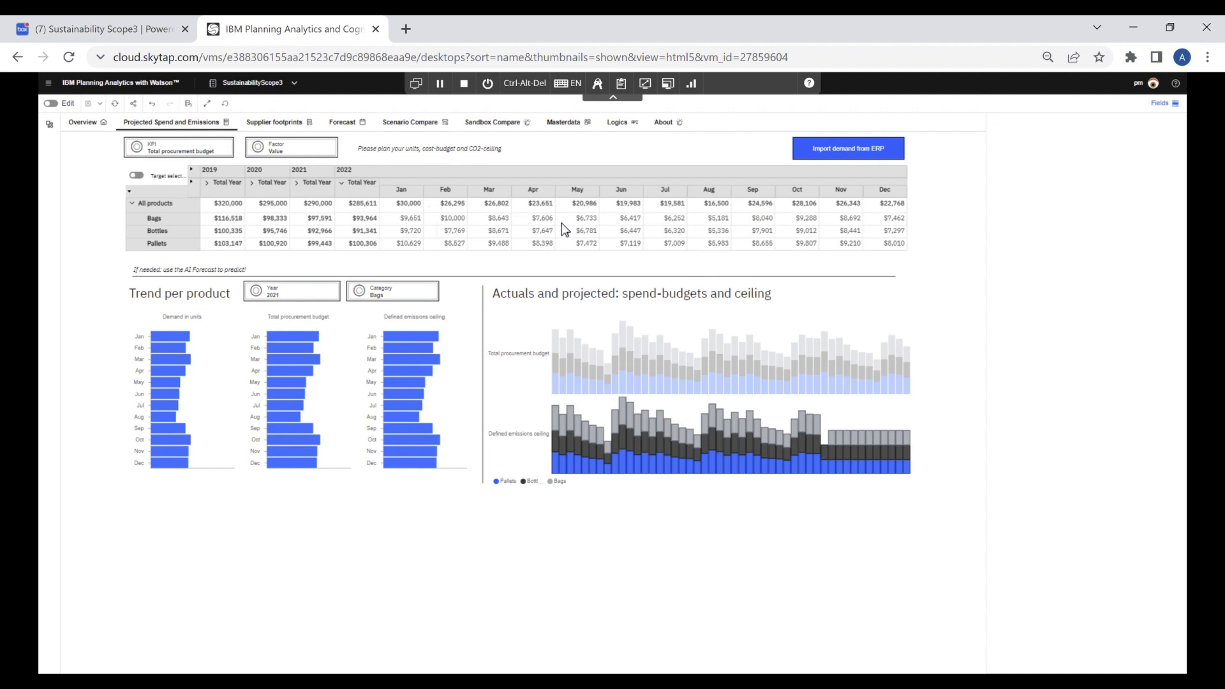
pyautogui.click(500, 206)
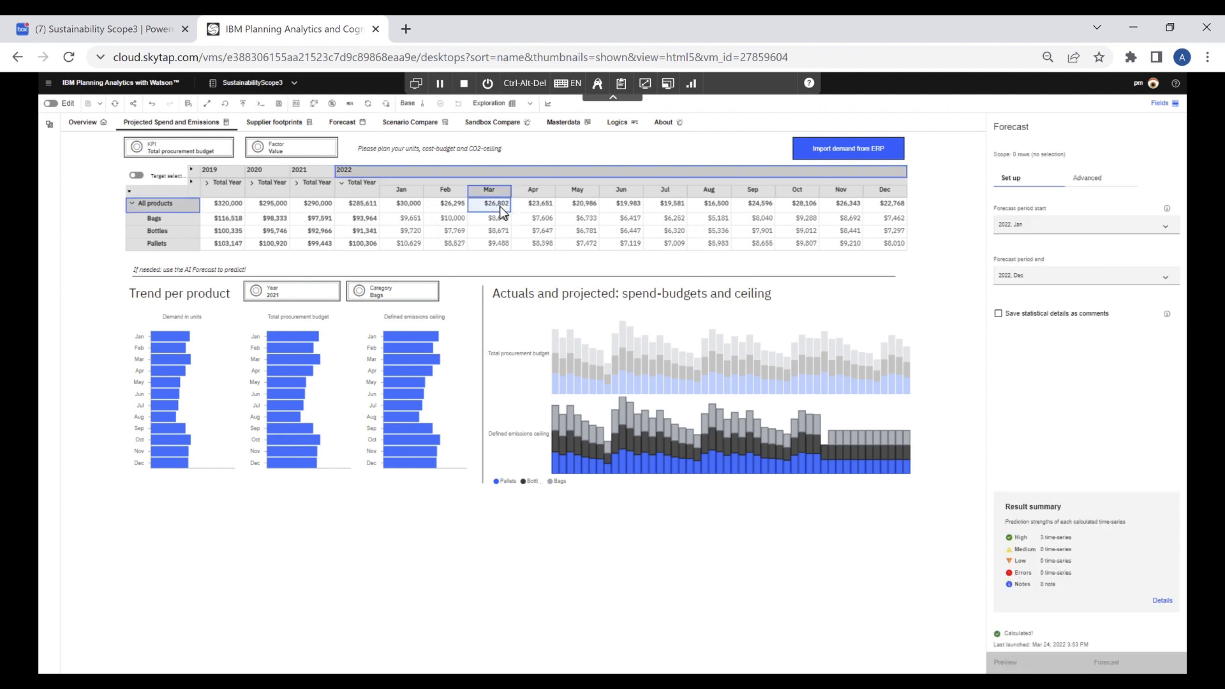
pyautogui.click(201, 150)
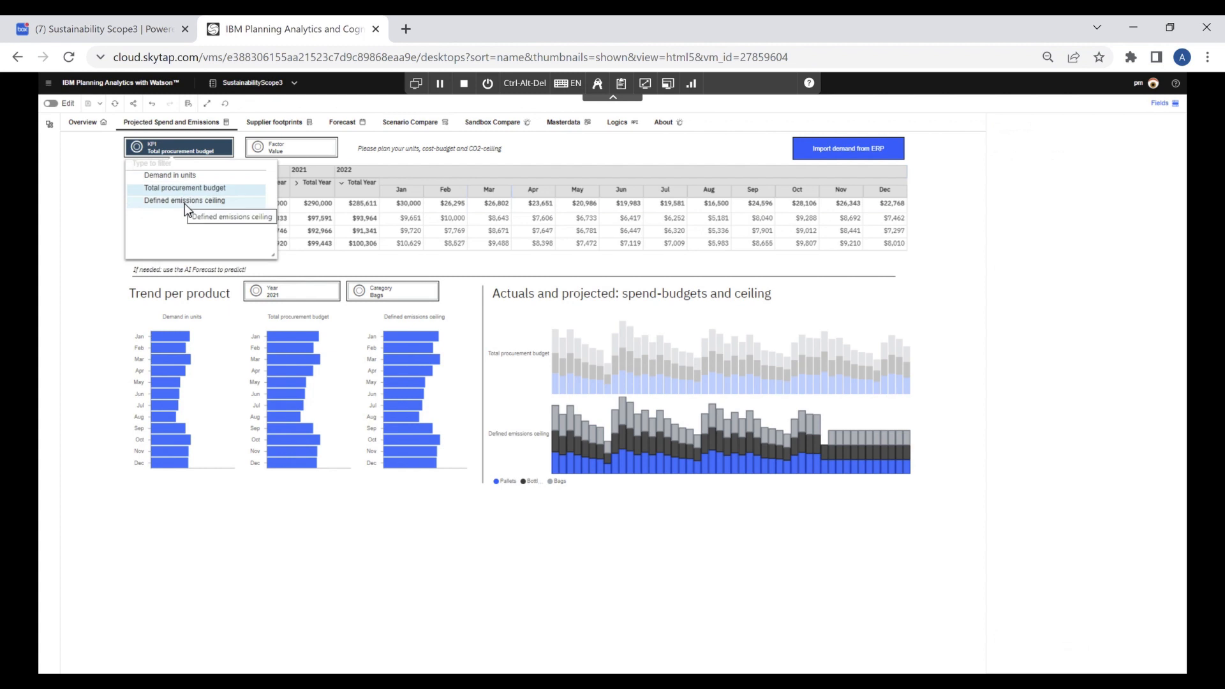
pyautogui.click(185, 201)
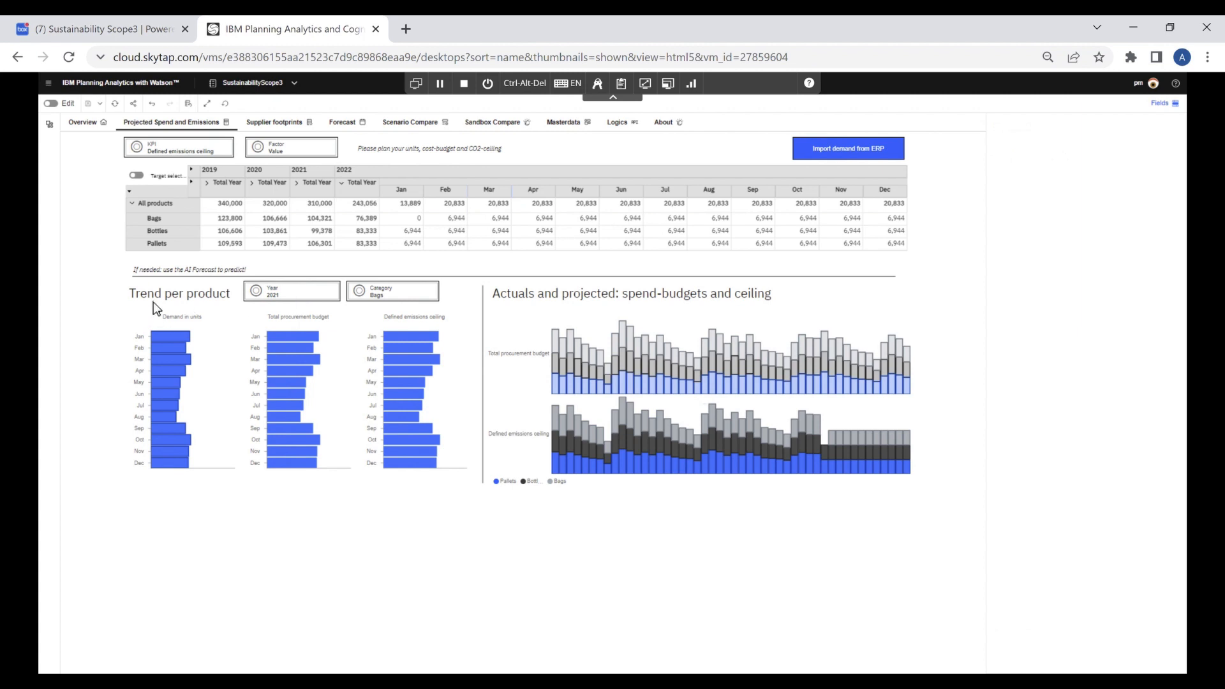
# Step: Set the product trend charts to year 2022 and compare the Bottles category with the Bags category
pyautogui.click(285, 303)
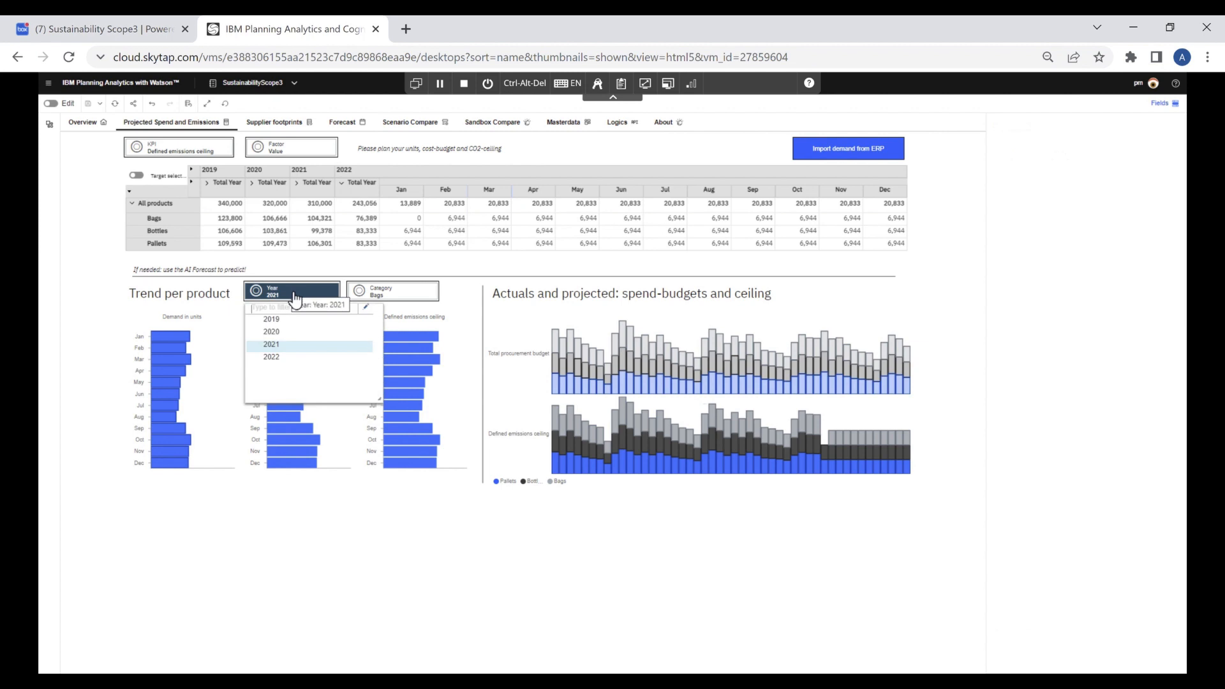
pyautogui.click(273, 357)
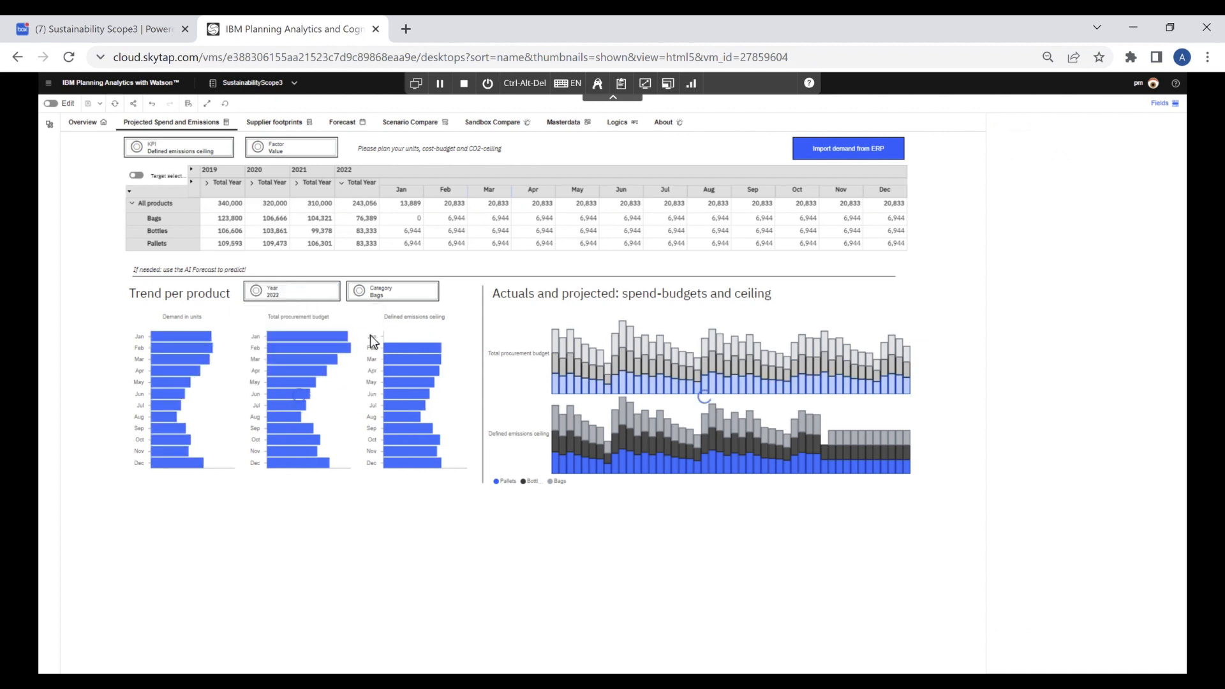
pyautogui.click(398, 300)
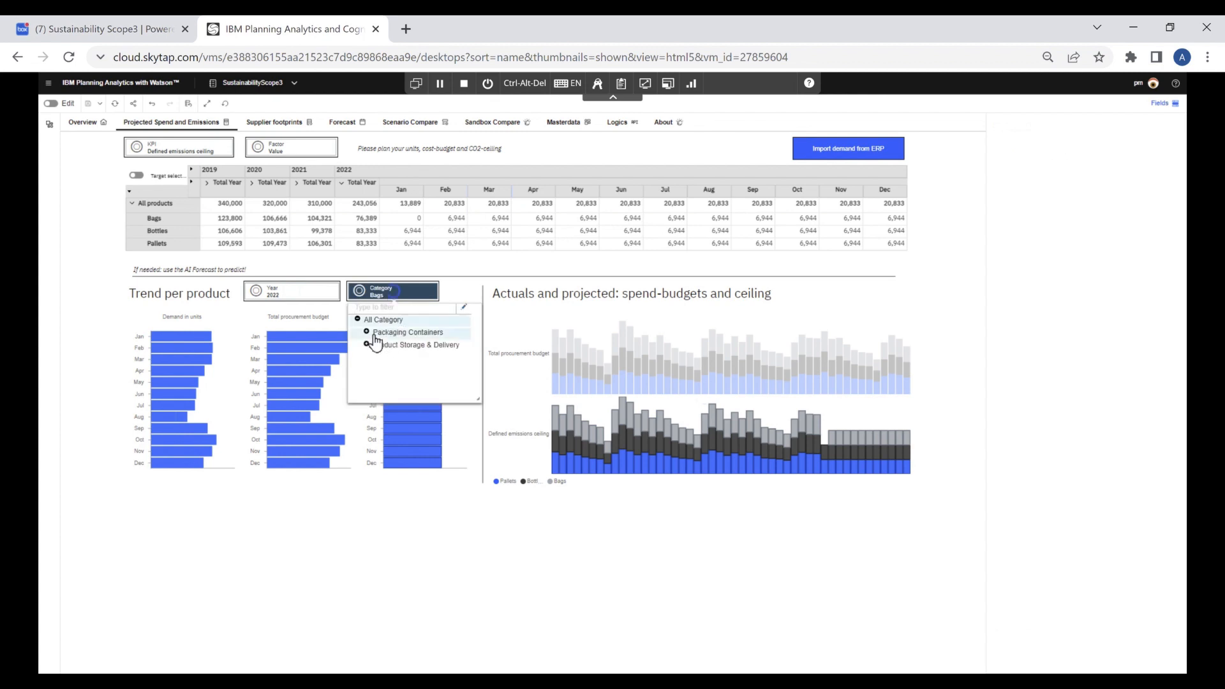
pyautogui.click(373, 333)
pyautogui.click(397, 358)
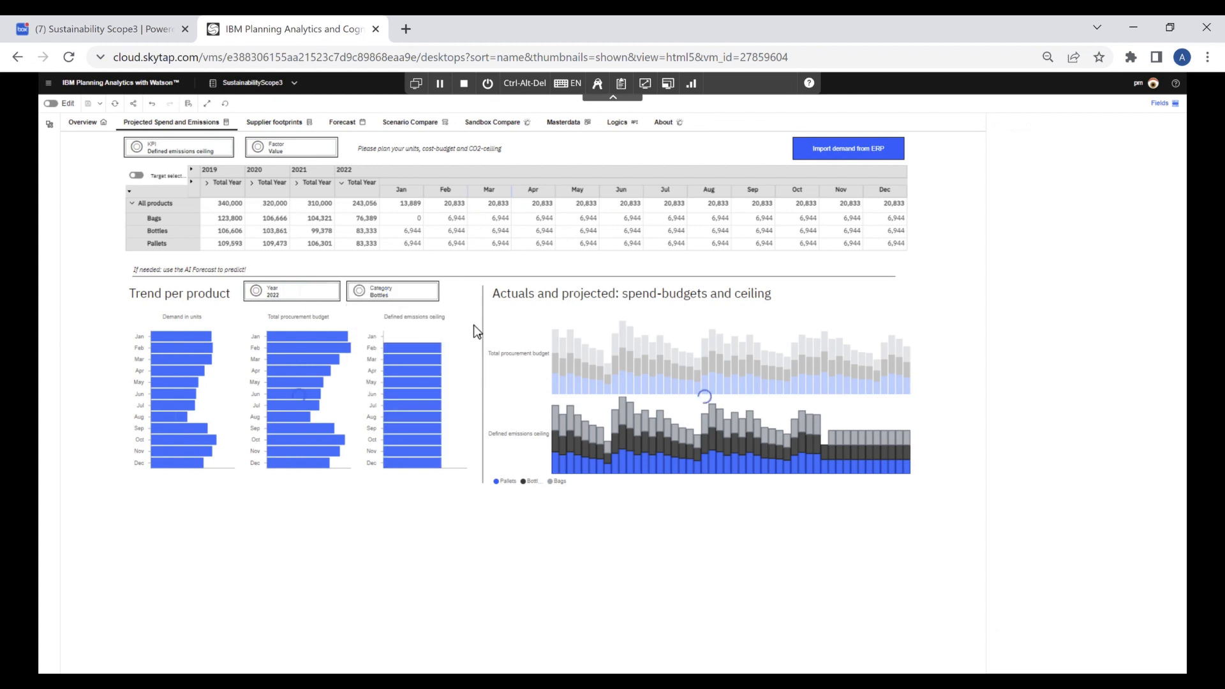
pyautogui.click(390, 294)
pyautogui.click(372, 332)
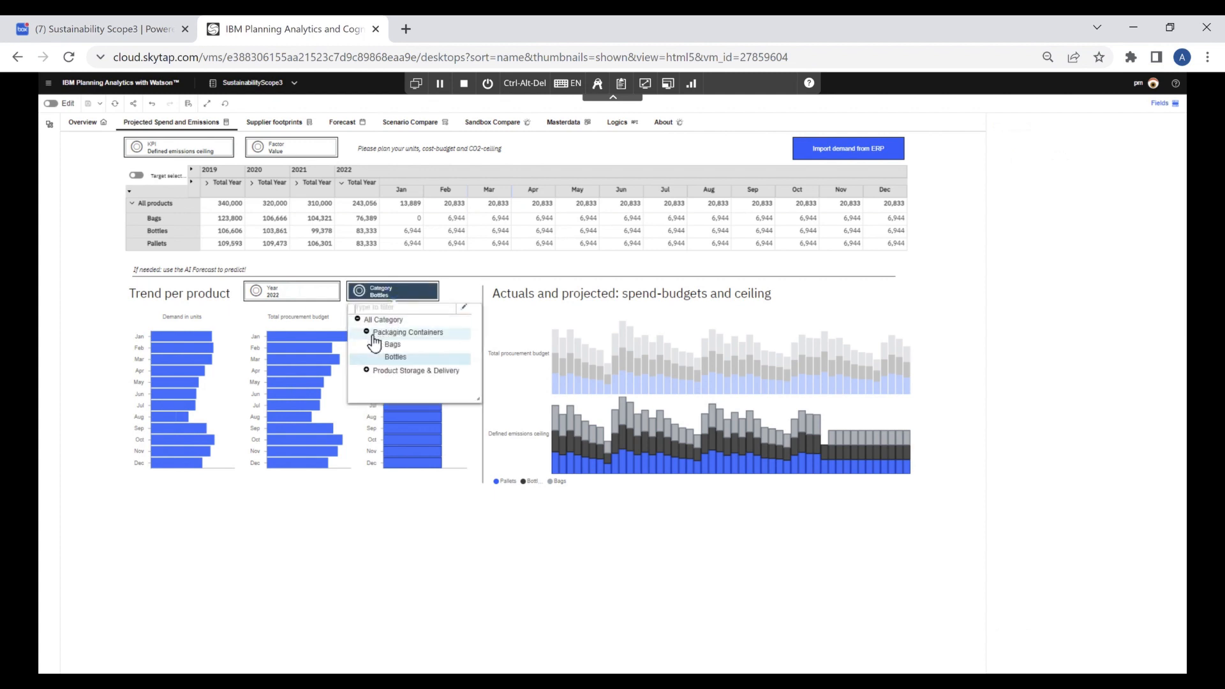
pyautogui.click(393, 345)
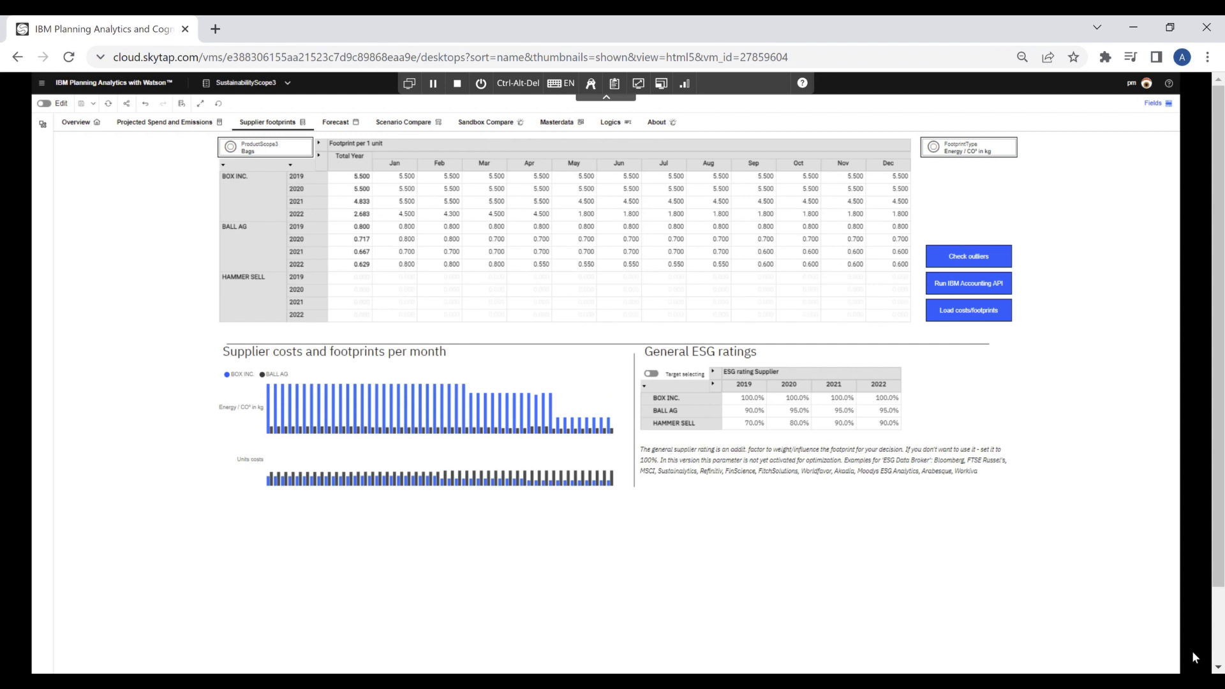
# Step: Compare the January 2022 Energy / CO² in kg footprints of BOX INC. and BALL AG for Bags
pyautogui.click(980, 153)
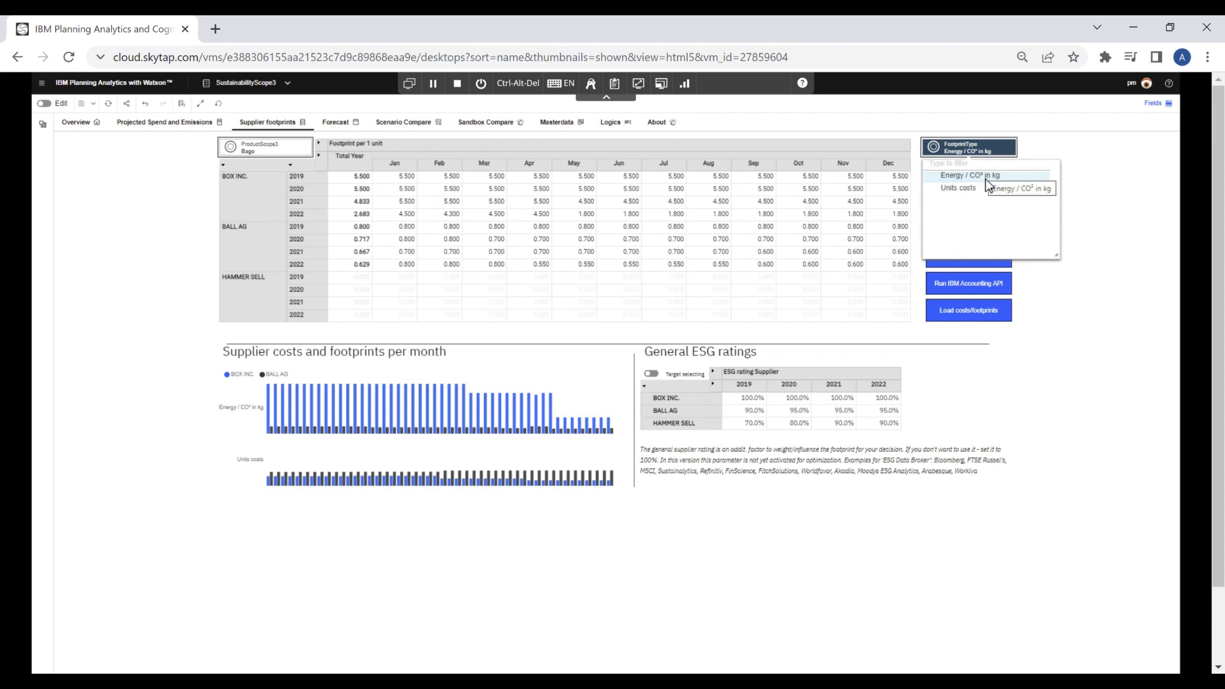
pyautogui.click(985, 179)
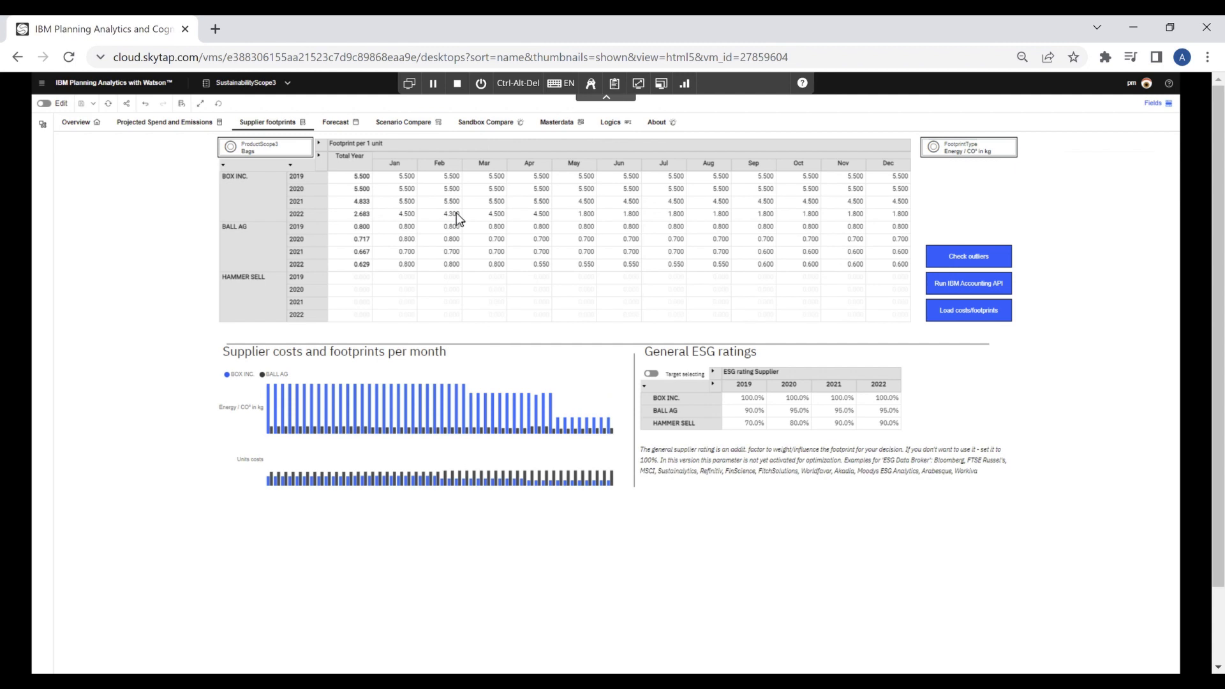
pyautogui.click(397, 216)
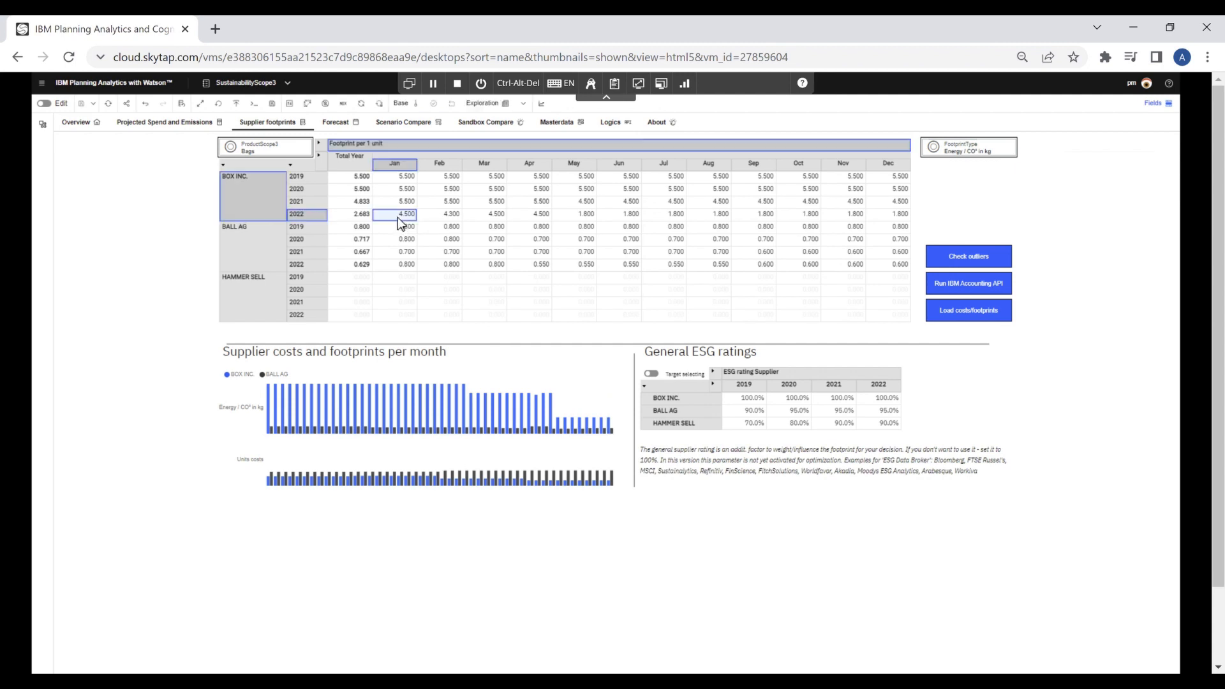
pyautogui.keyDown('ctrl'); pyautogui.click(396, 267); pyautogui.keyUp('ctrl')
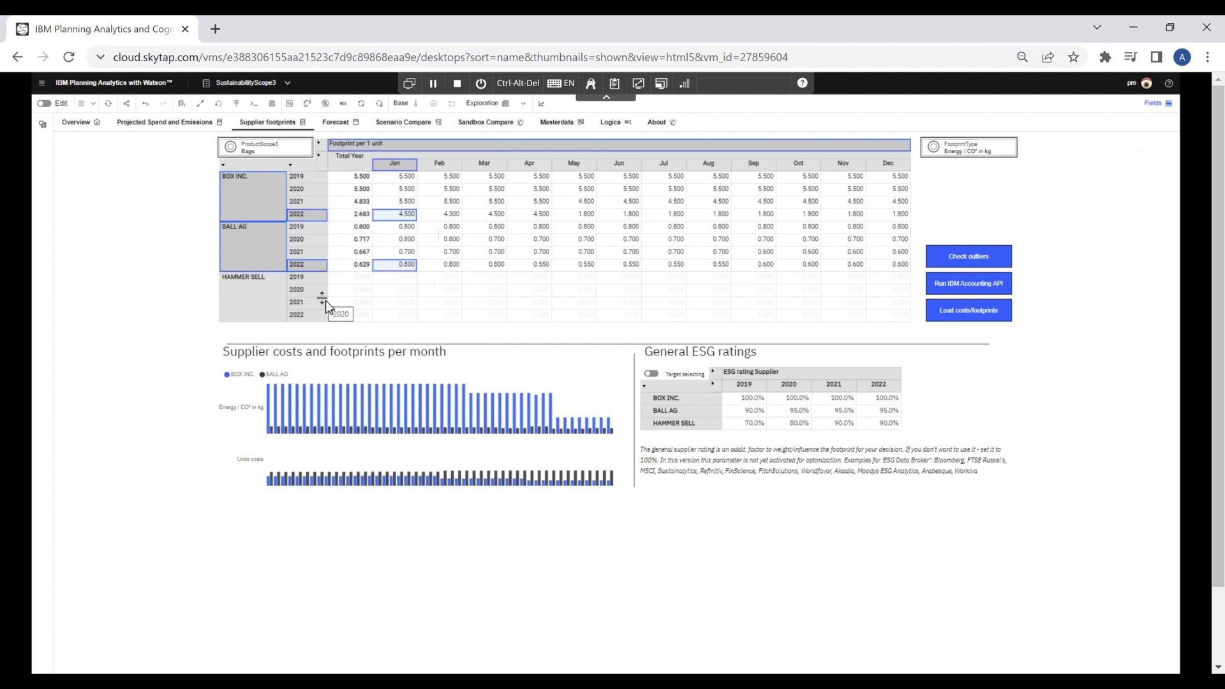
# Step: Switch the footprint type to Units costs and compare the January 2022 values of BOX INC. and BALL AG
pyautogui.click(978, 151)
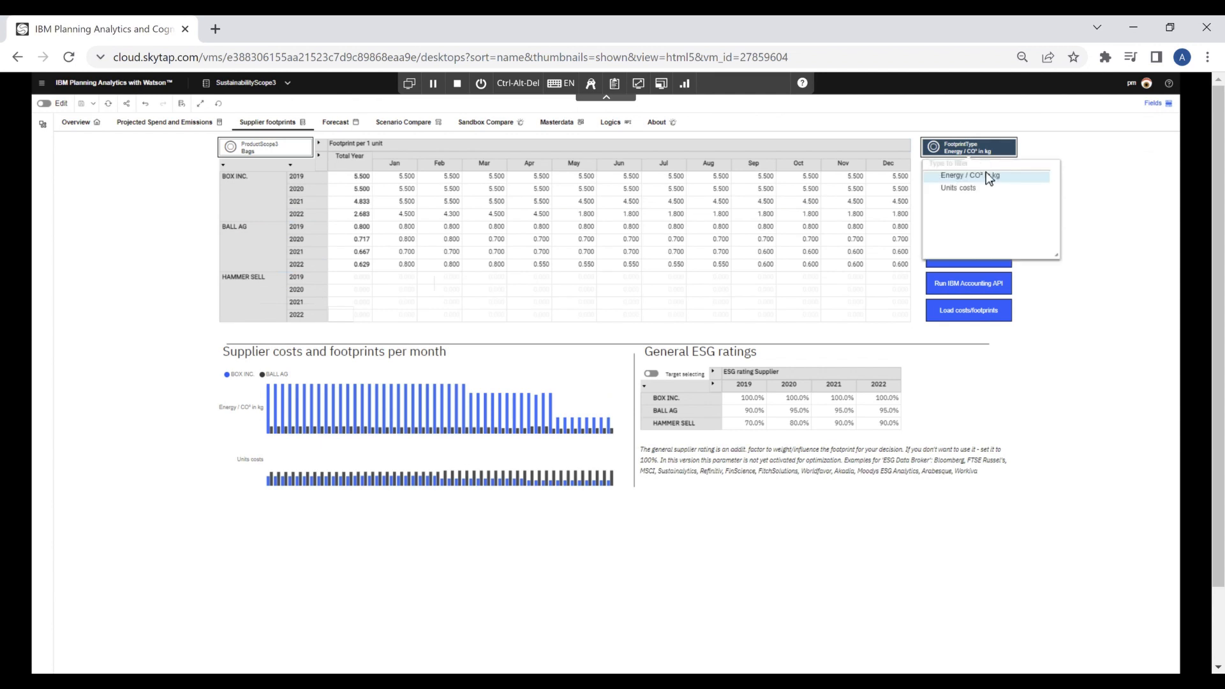
pyautogui.click(971, 190)
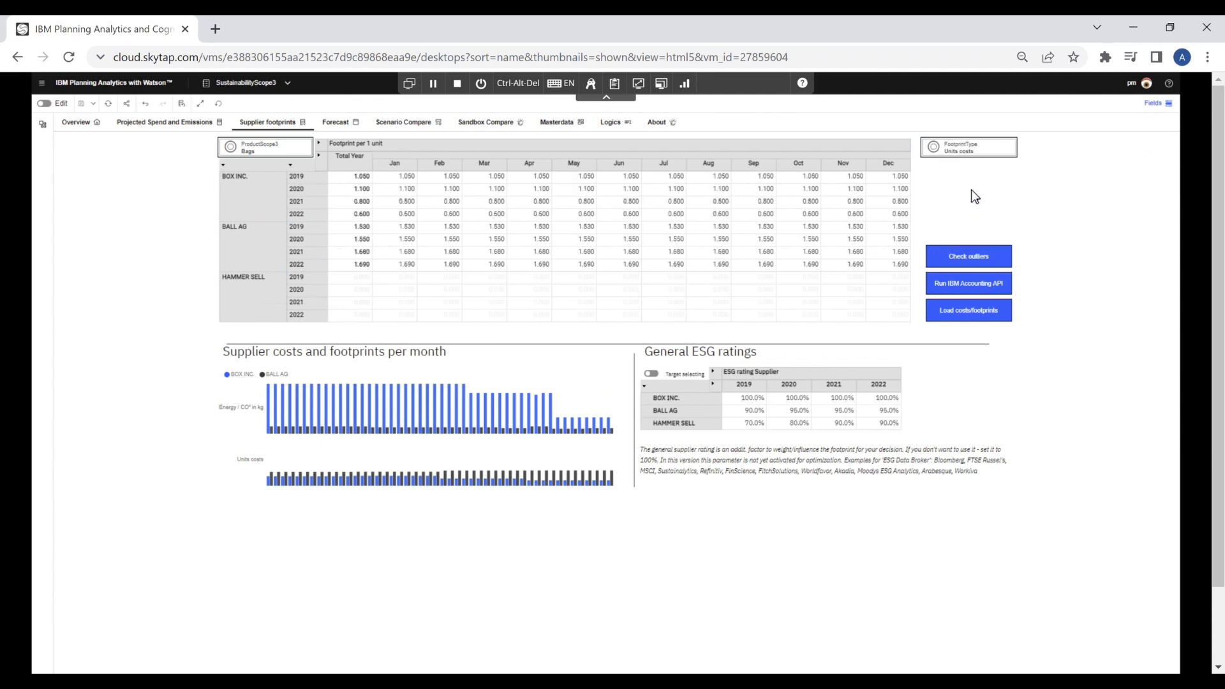
pyautogui.click(399, 215)
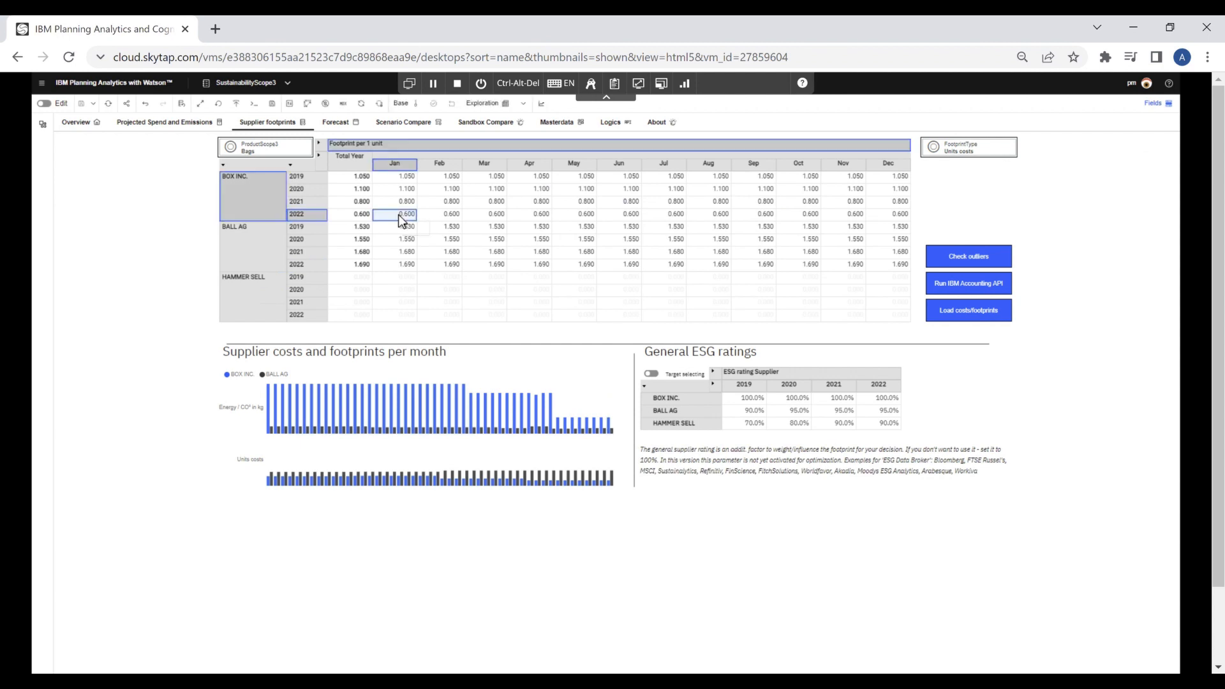
pyautogui.keyDown('ctrl'); pyautogui.click(395, 266); pyautogui.keyUp('ctrl')
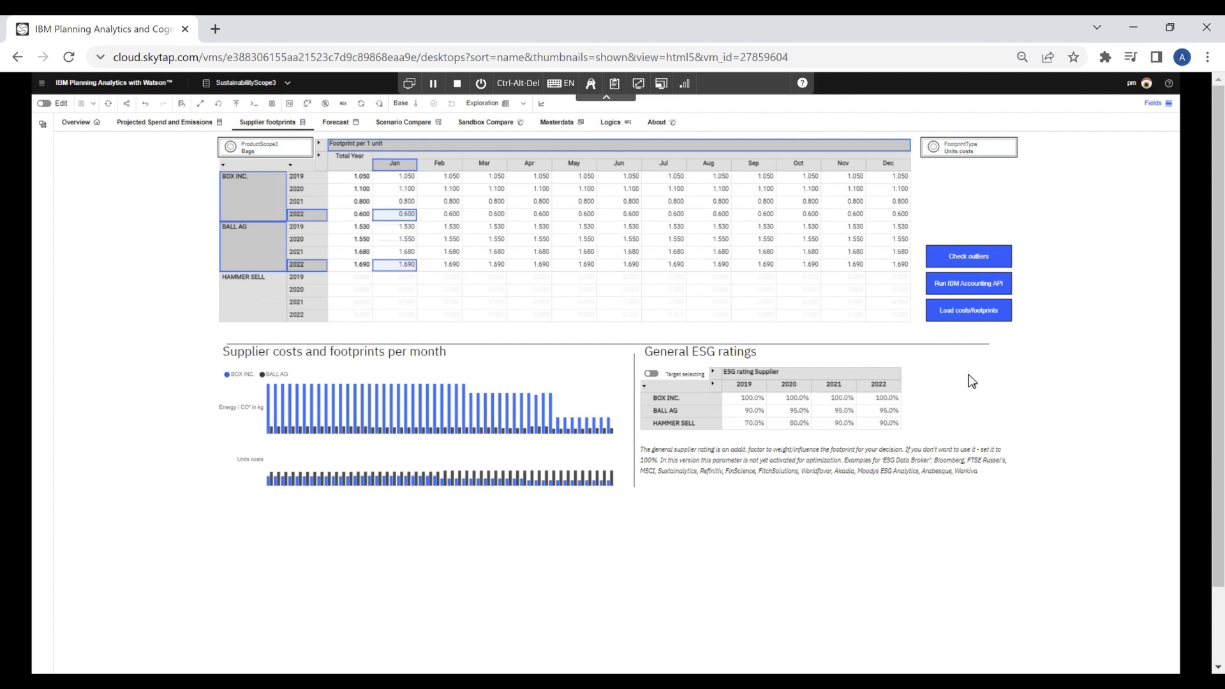
pyautogui.click(951, 371)
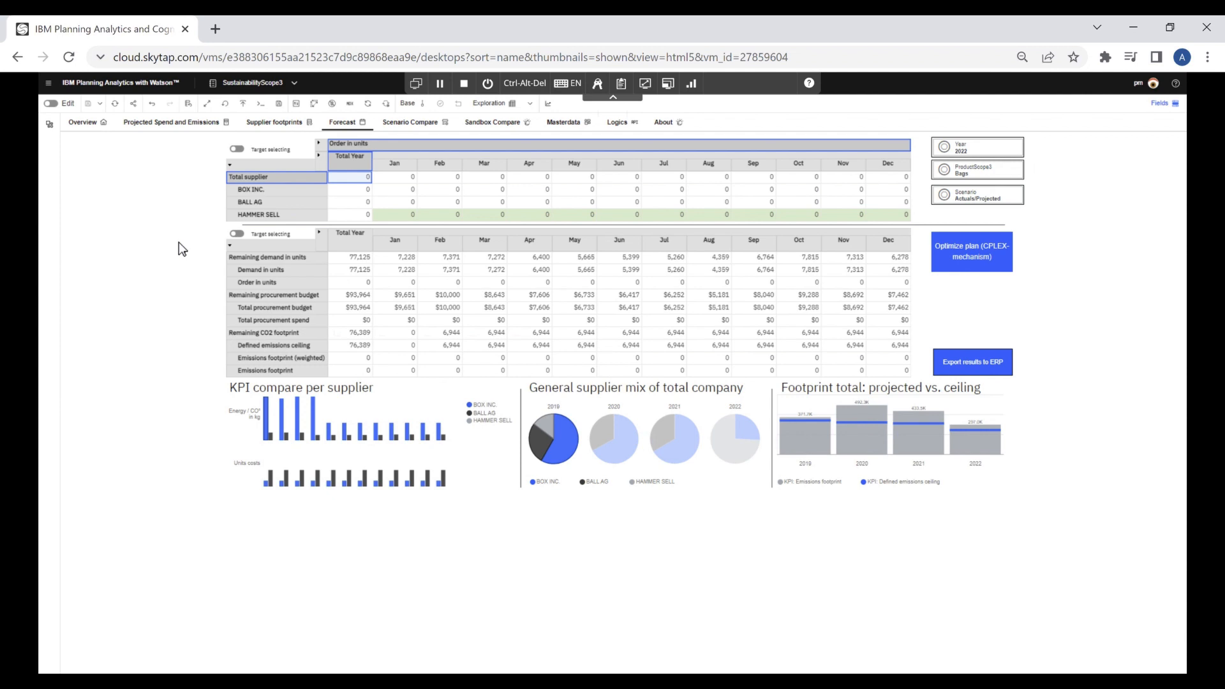
# Step: Copy the January to April 2022 Bags demand in units into the BOX INC. order row, starting at January
pyautogui.click(398, 271)
pyautogui.moveTo(398, 271); pyautogui.dragTo(542, 271)
pyautogui.hotkey('ctrl', 'c')
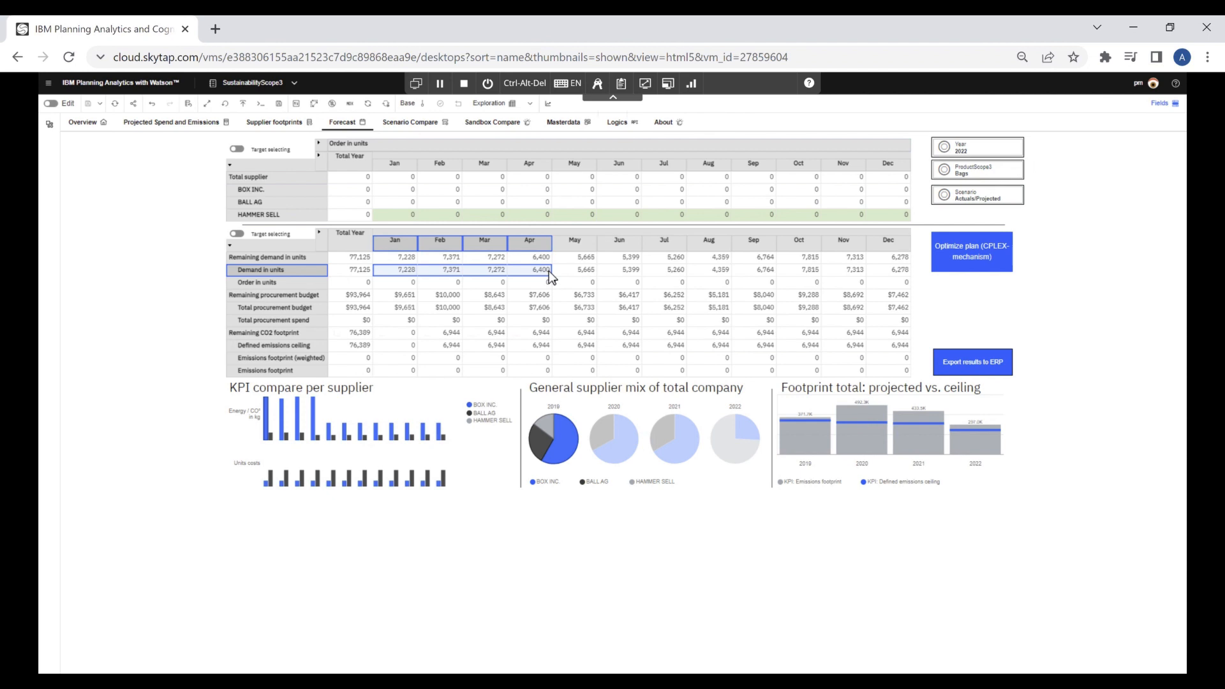
pyautogui.click(401, 191)
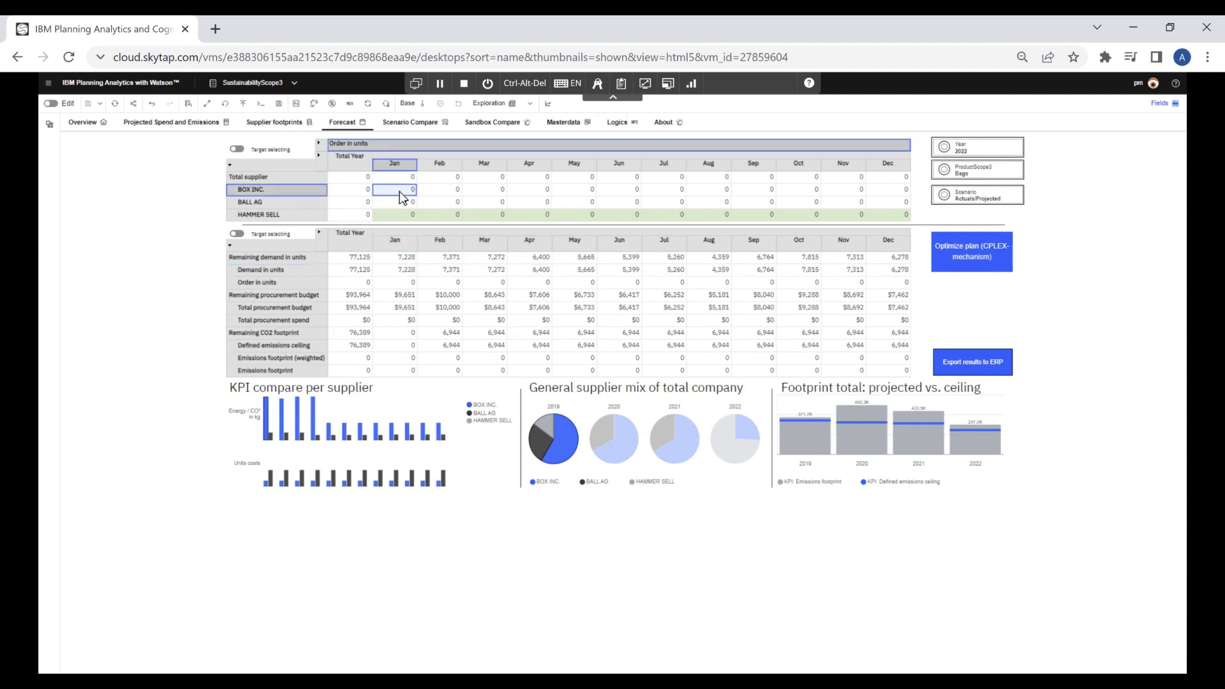
pyautogui.hotkey('ctrl', 'v')
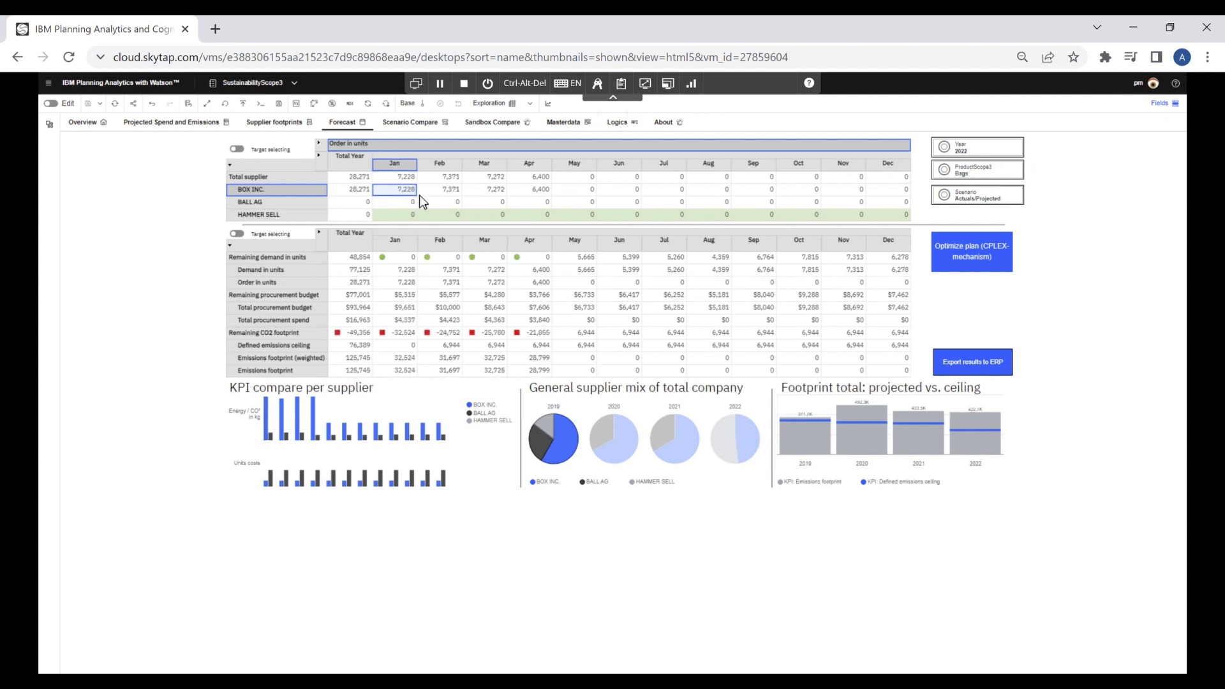
# Step: Copy the May to December 2022 Bags demand in units into the BALL AG order row, starting at May
pyautogui.click(582, 273)
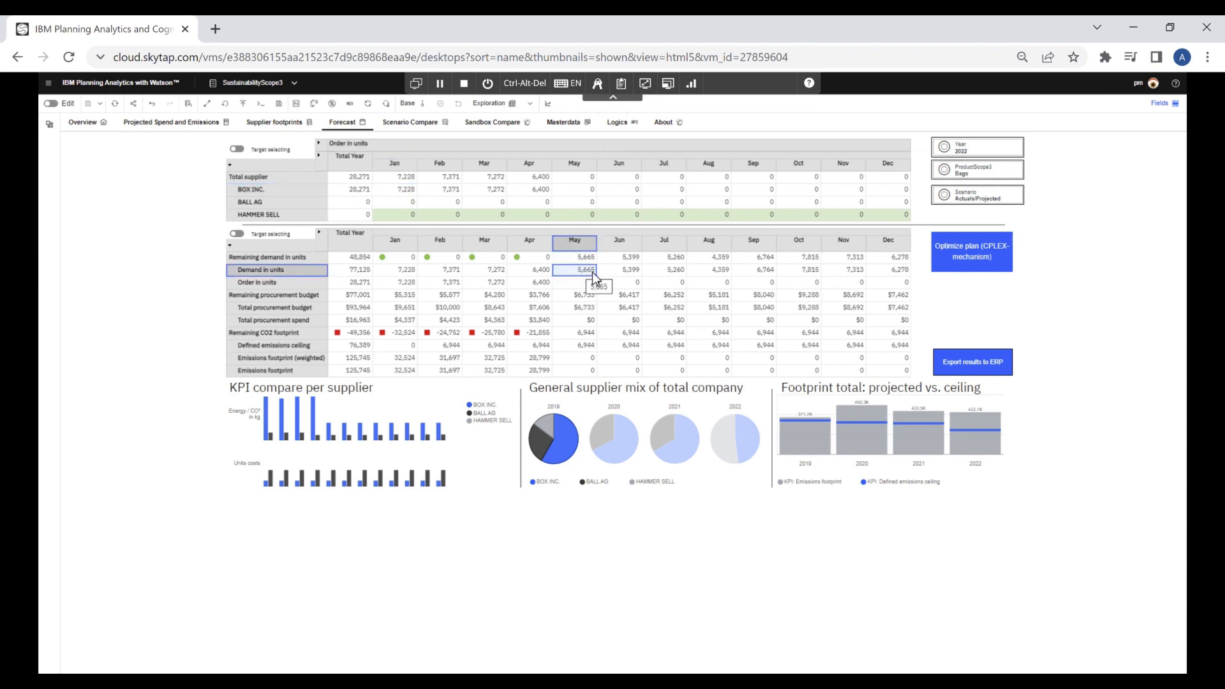
pyautogui.keyDown('shift'); pyautogui.click(896, 276); pyautogui.keyUp('shift')
pyautogui.hotkey('ctrl', 'c')
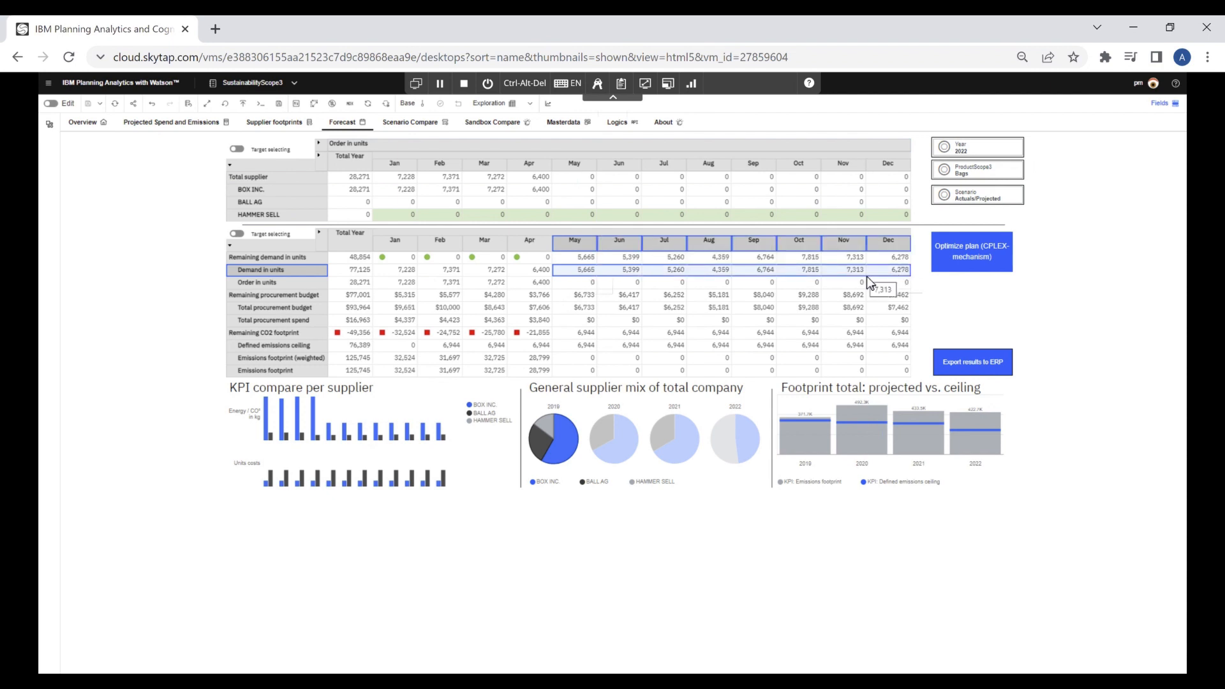
pyautogui.click(577, 202)
pyautogui.click(607, 204)
pyautogui.click(585, 204)
pyautogui.hotkey('ctrl', 'v')
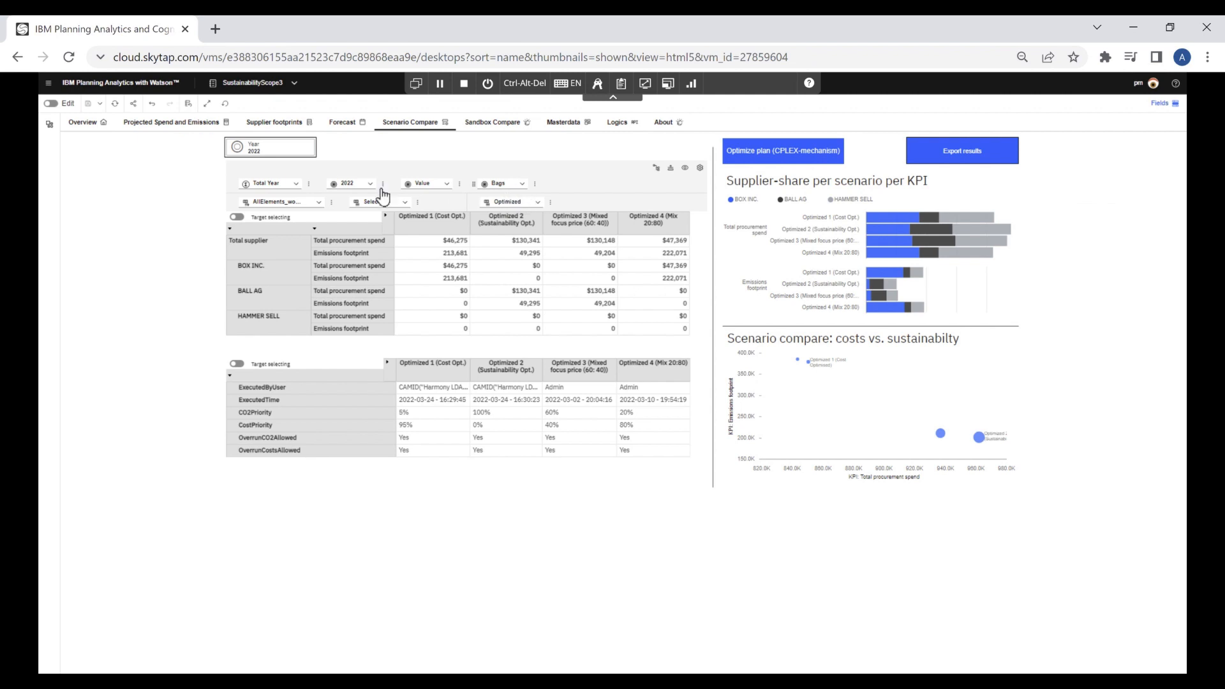
# Step: Run the 2022 plan optimization described as Cost Opt, filling scenario Optimized 1 (Cost Opt.) with a CO2 priority weighting of 5%
pyautogui.click(351, 131)
pyautogui.click(812, 161)
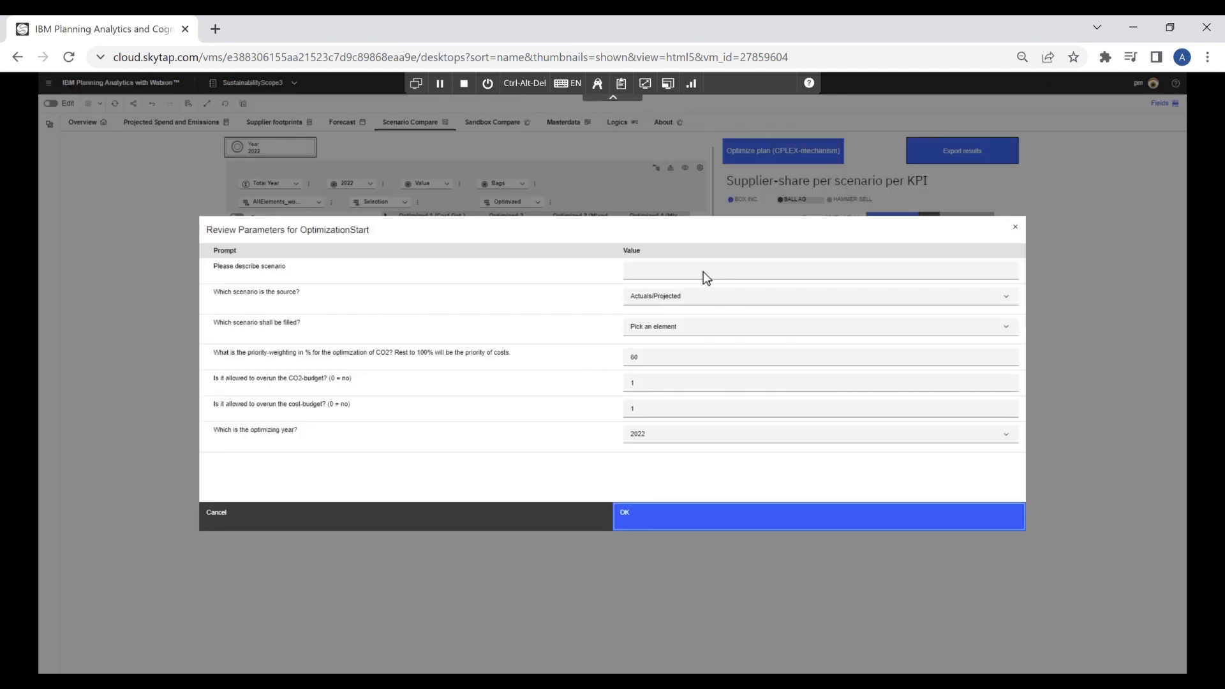
pyautogui.click(762, 270)
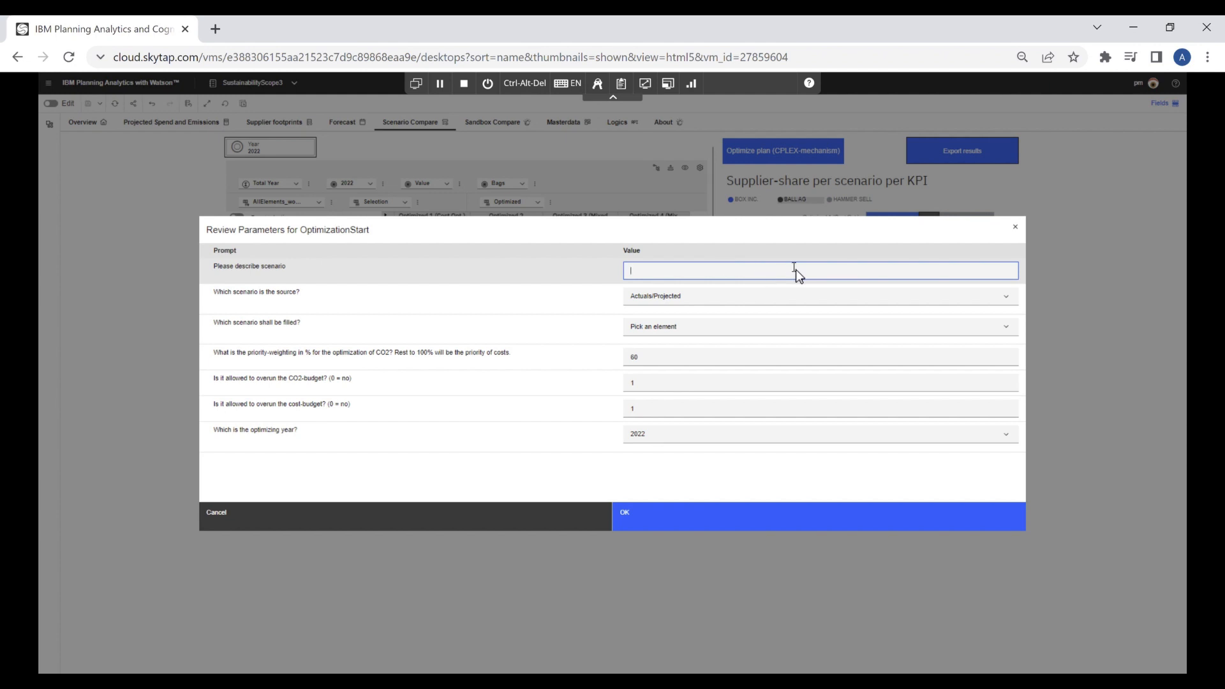
pyautogui.write('Cost')
pyautogui.press('BackSpace')
pyautogui.press('BackSpace')
pyautogui.click(676, 328)
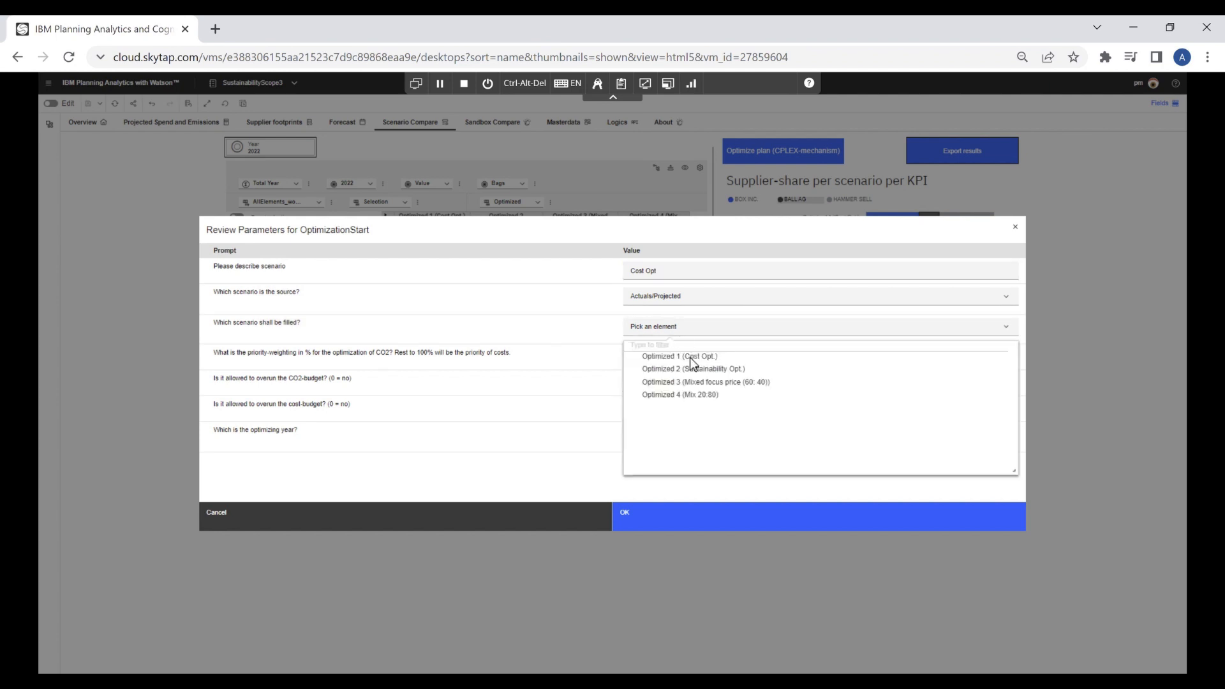
pyautogui.click(690, 357)
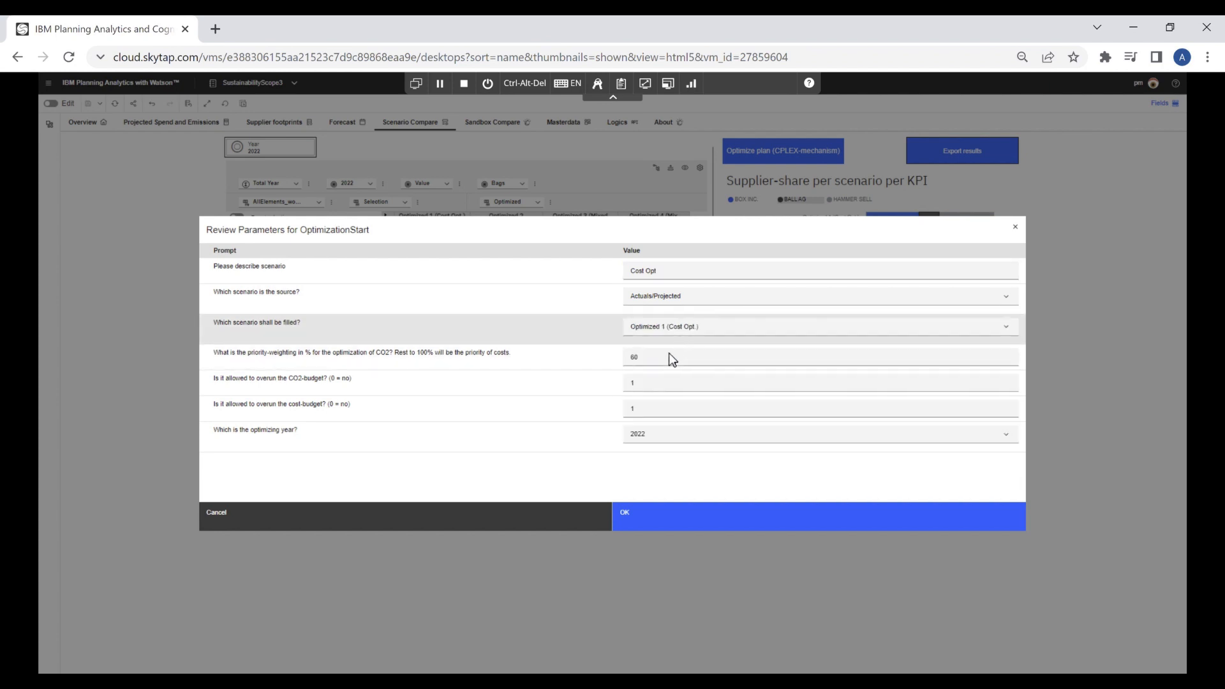
pyautogui.click(636, 359)
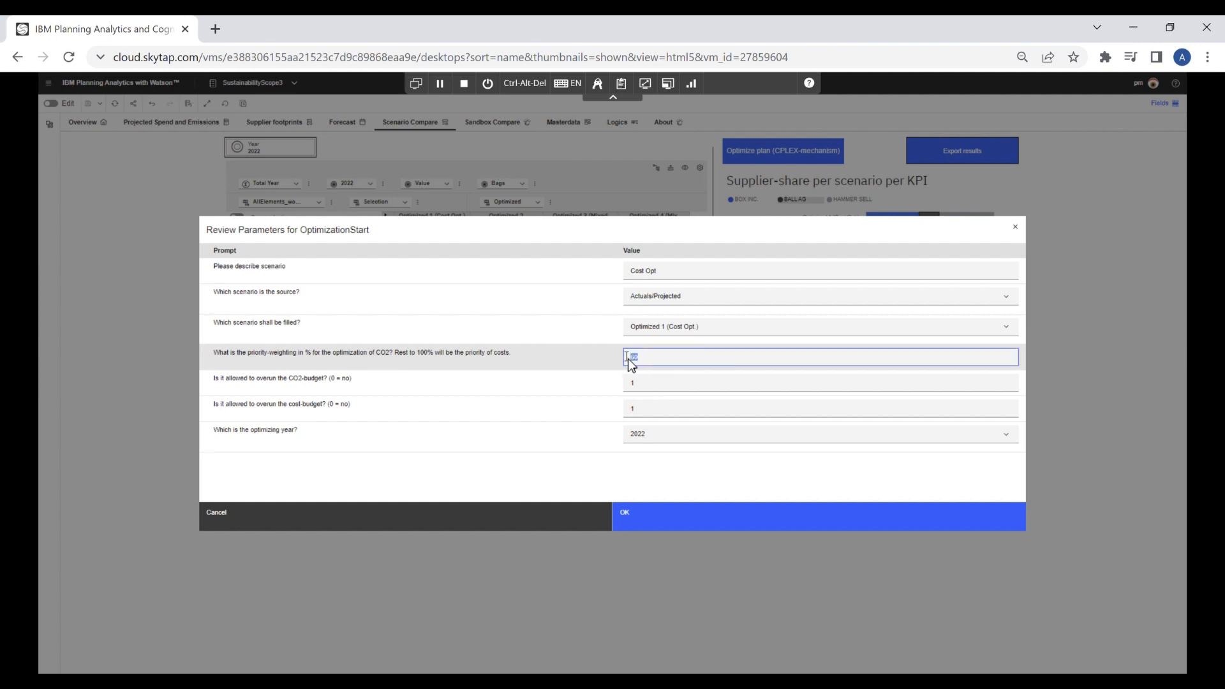
pyautogui.write('5')
pyautogui.click(676, 518)
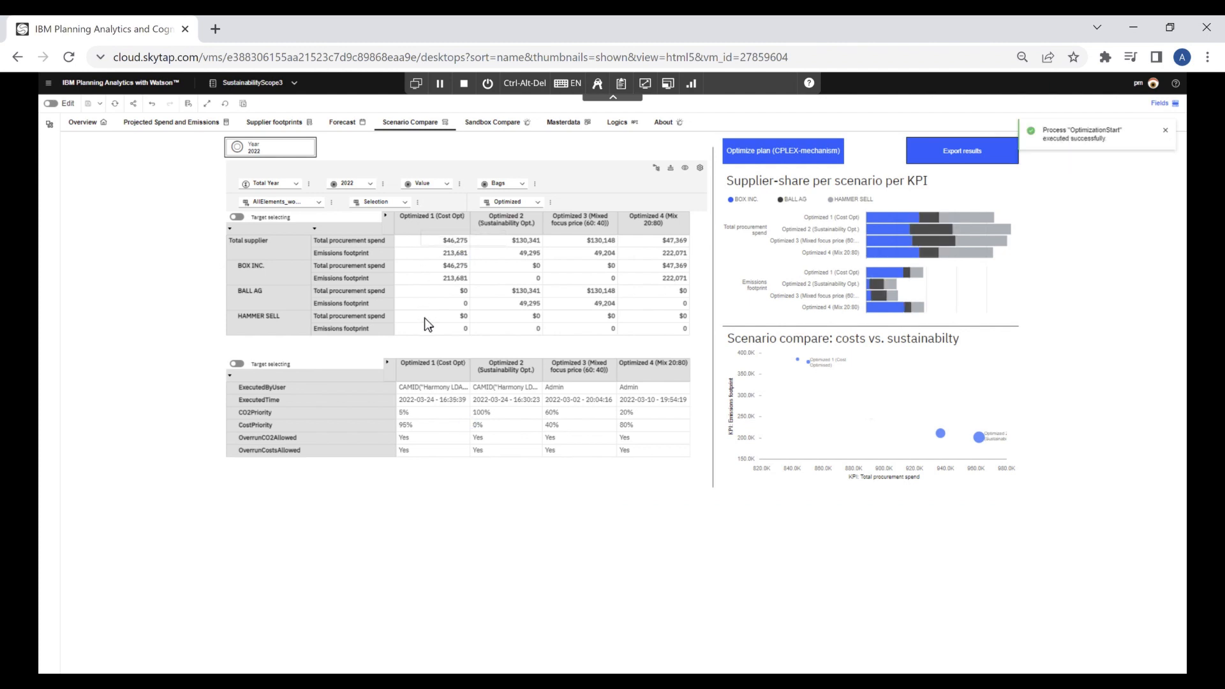
# Step: Run the 2022 plan optimization described as Sustainability Opt, filling scenario Optimized 2 (Sustainability Opt.) with a CO2 priority weighting of 100%
pyautogui.click(771, 151)
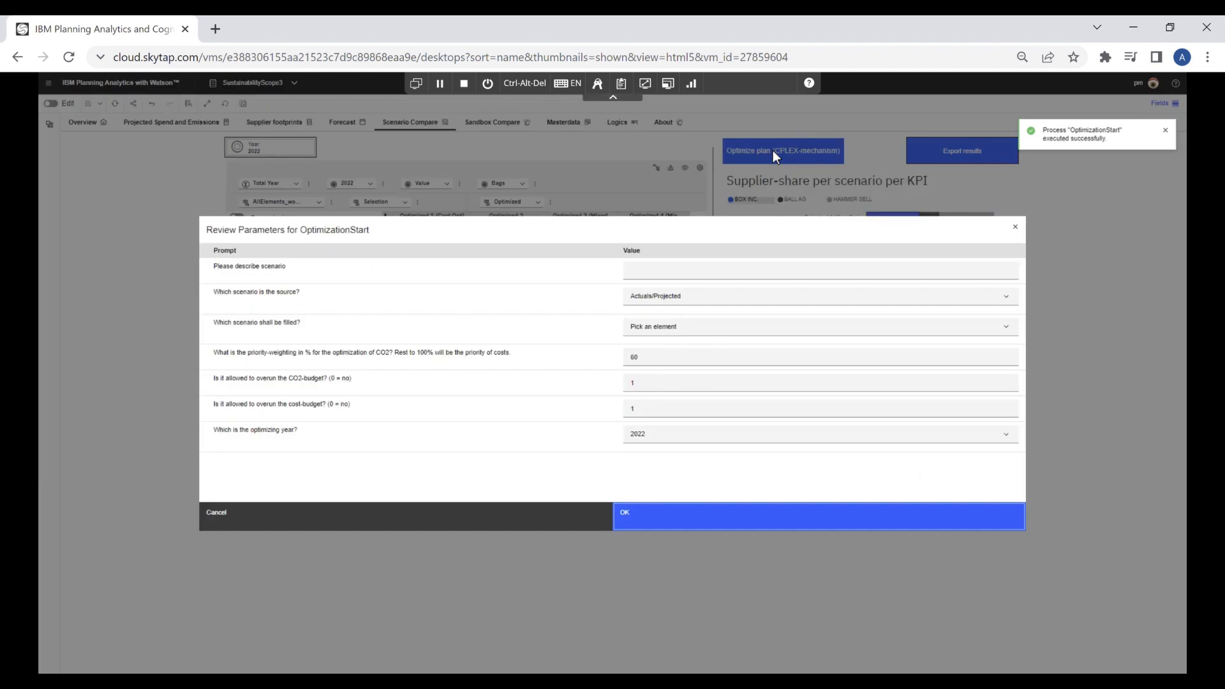
pyautogui.click(671, 273)
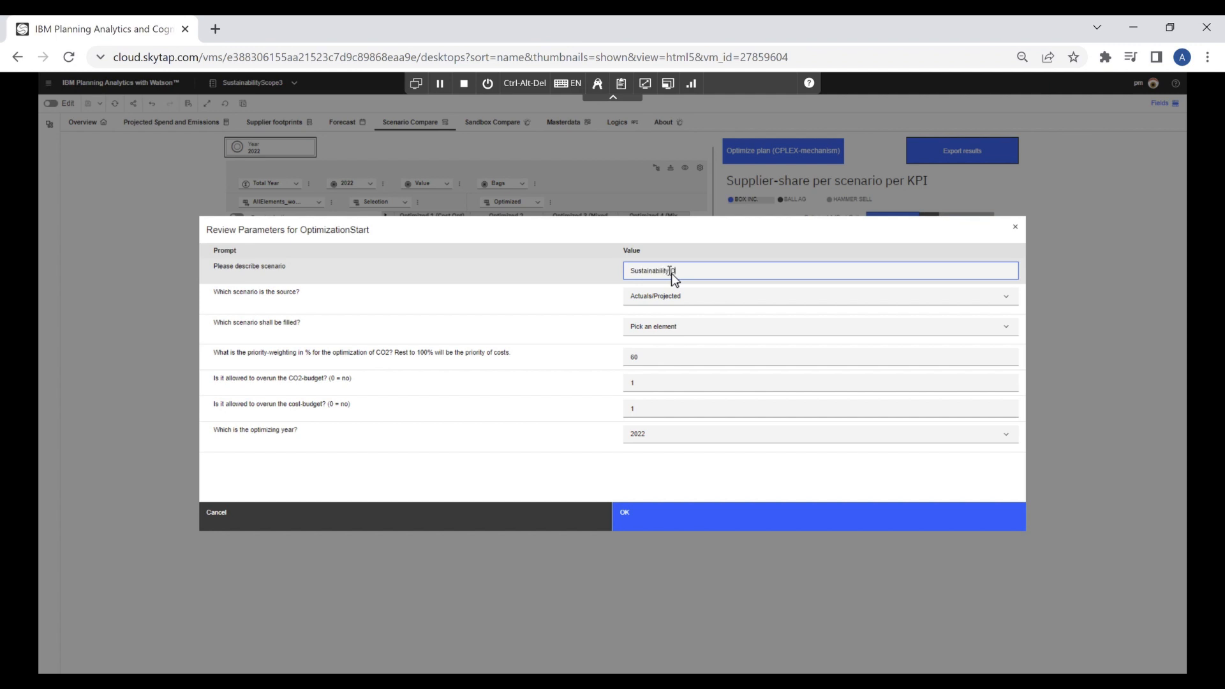
pyautogui.click(713, 331)
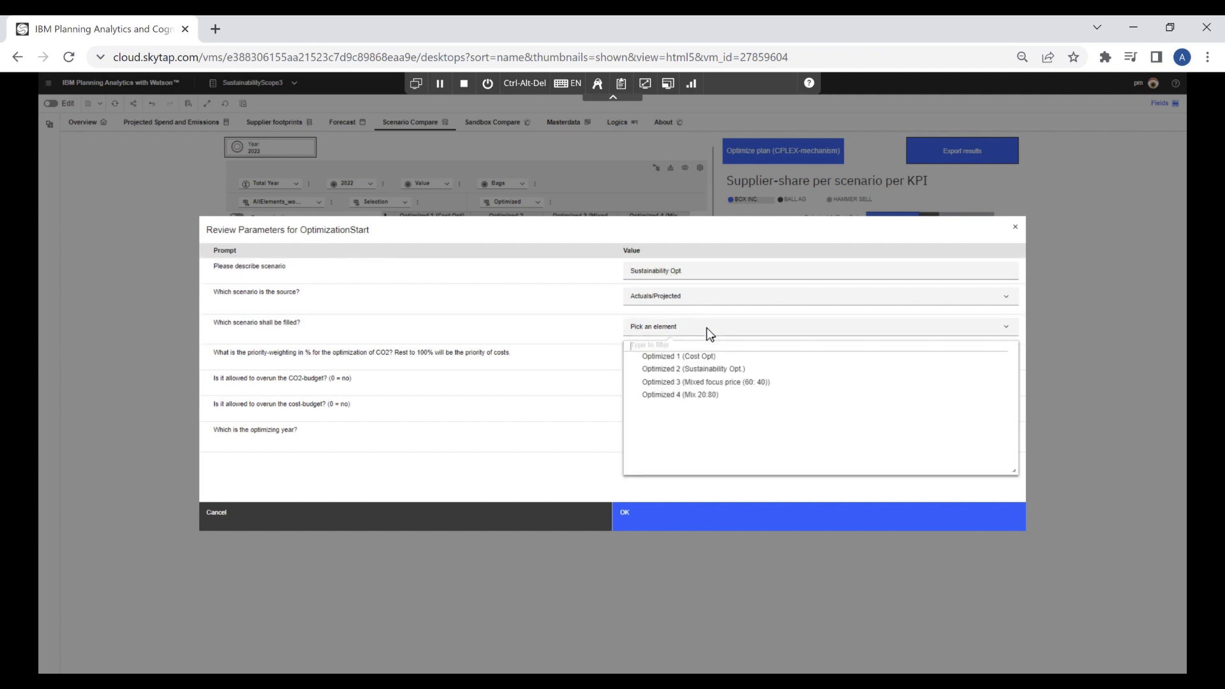
pyautogui.click(710, 373)
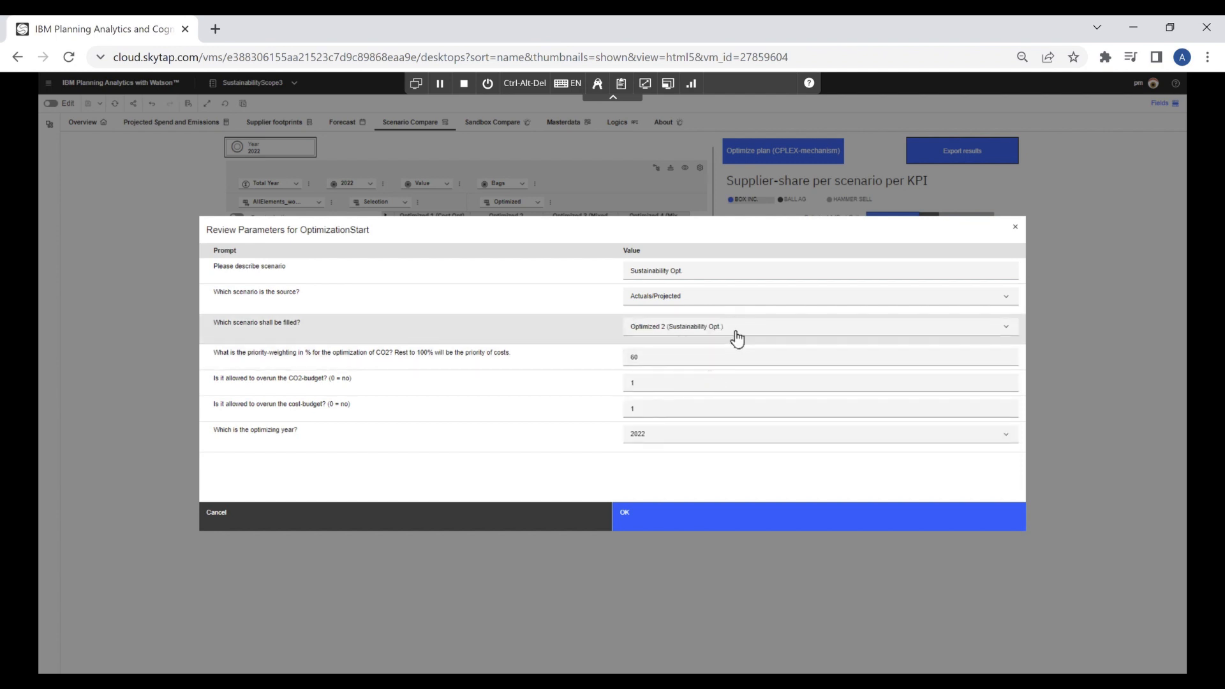
pyautogui.click(649, 361)
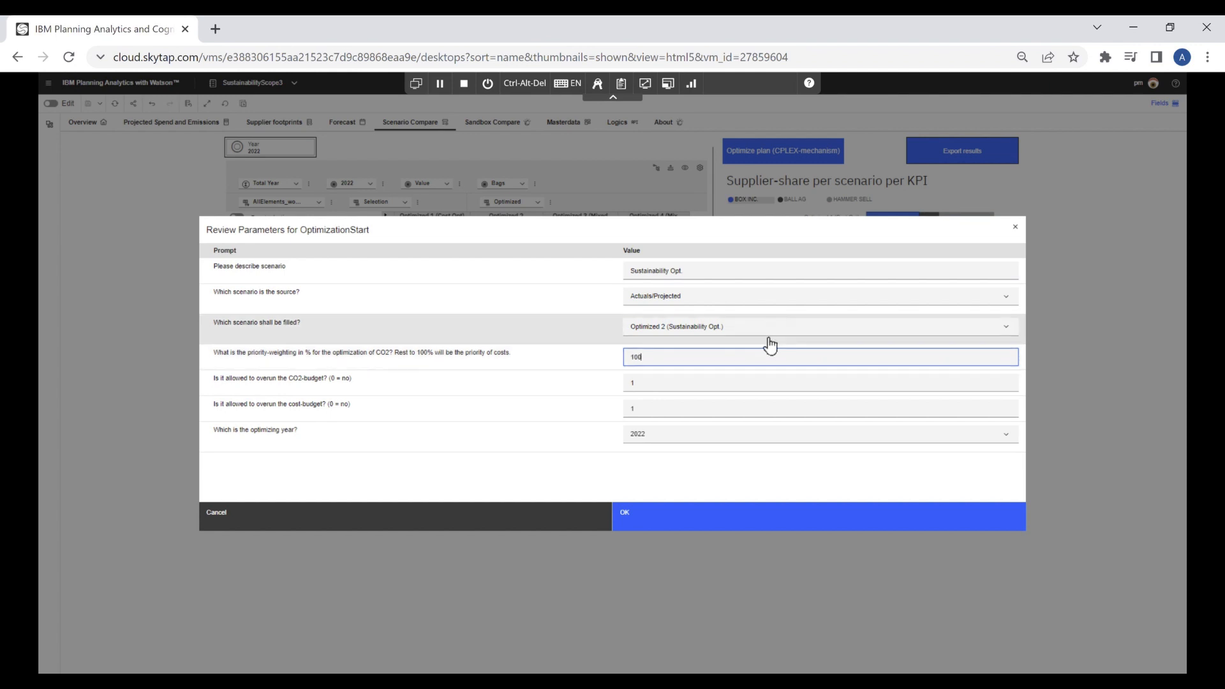
pyautogui.click(666, 523)
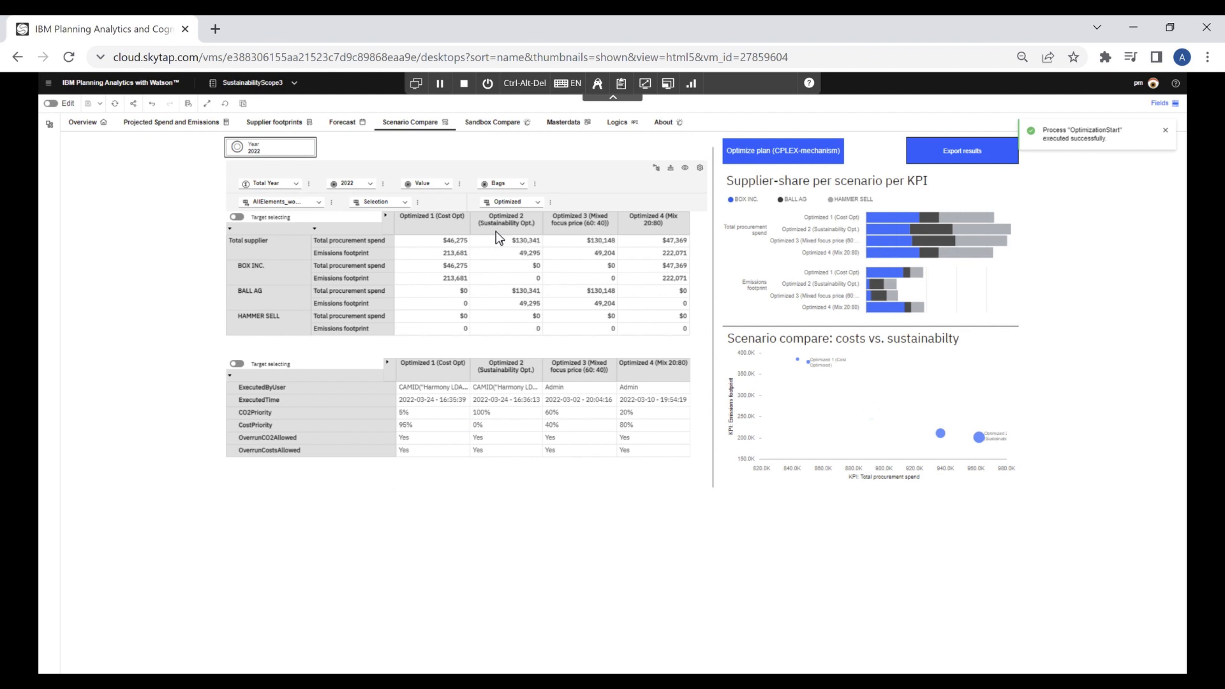
# Step: Compare the supplier order allocation for Bags in the 2022 forecast between the Optimized 1 and Optimized 2 scenarios
pyautogui.click(345, 129)
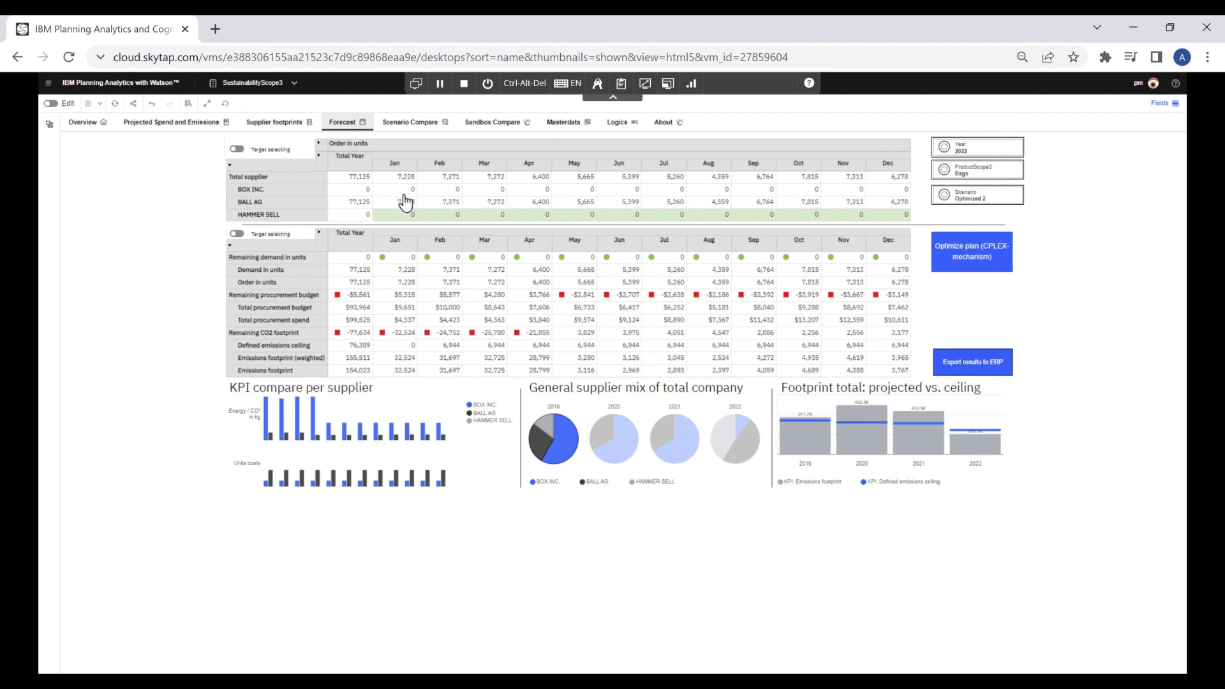
pyautogui.click(405, 201)
pyautogui.write('0')
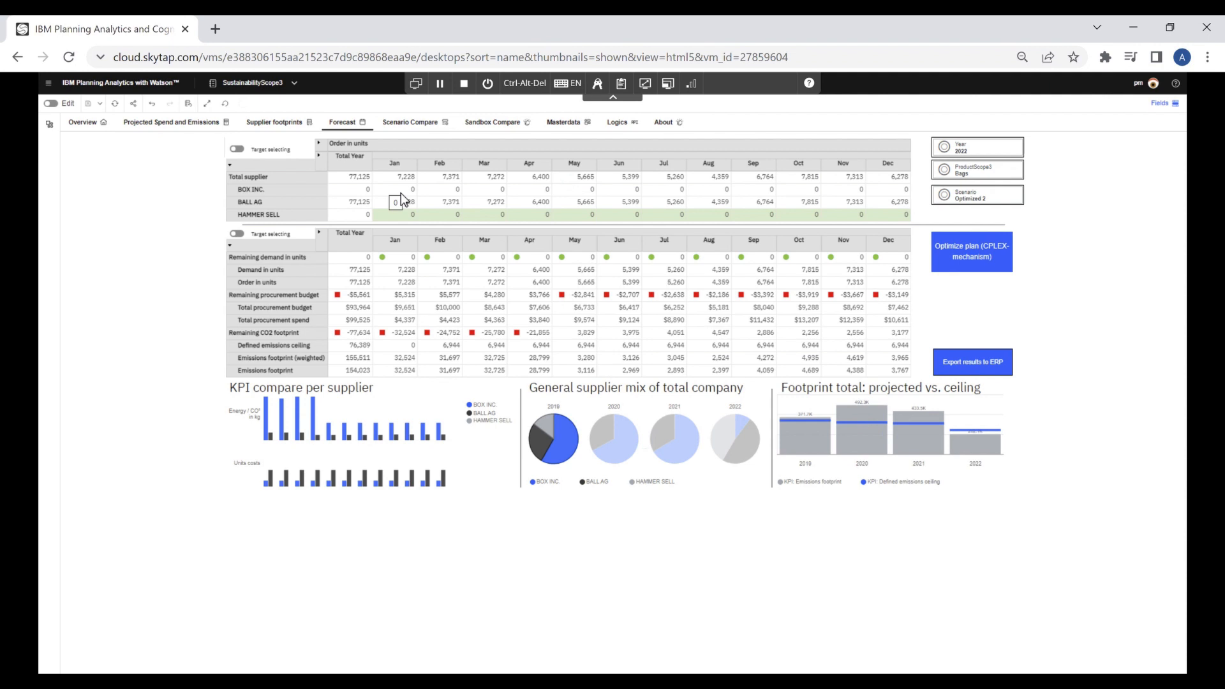
pyautogui.click(995, 208)
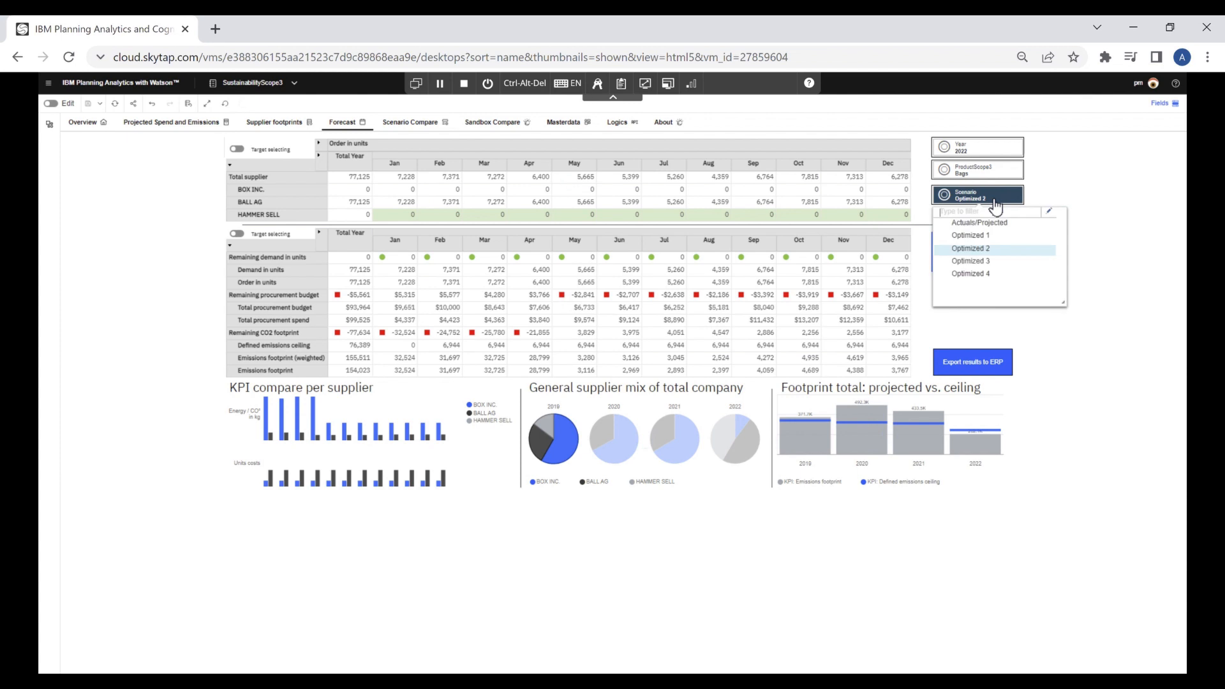
pyautogui.click(976, 237)
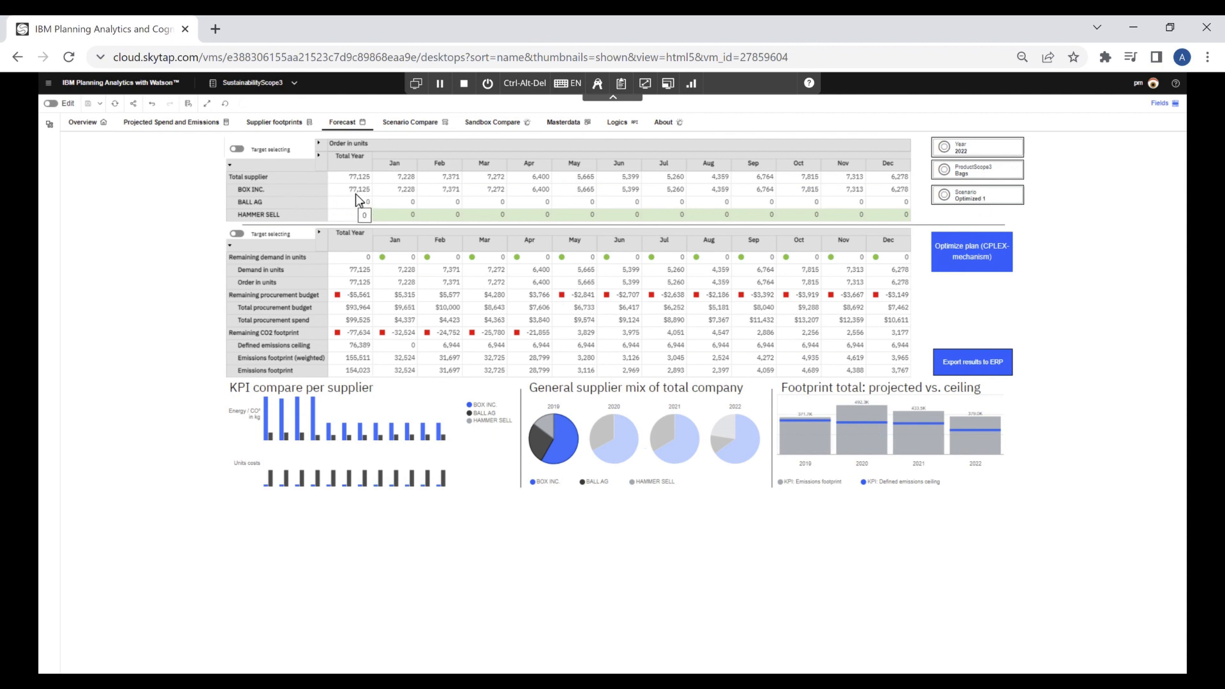
pyautogui.click(992, 203)
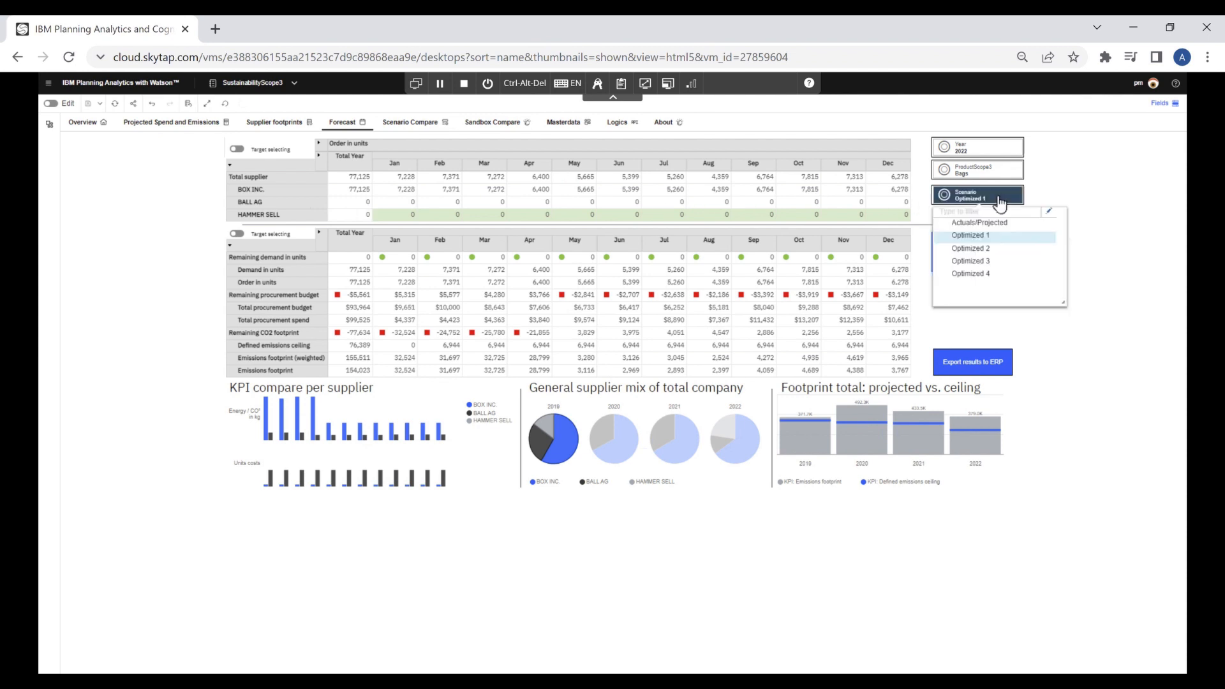
pyautogui.click(992, 248)
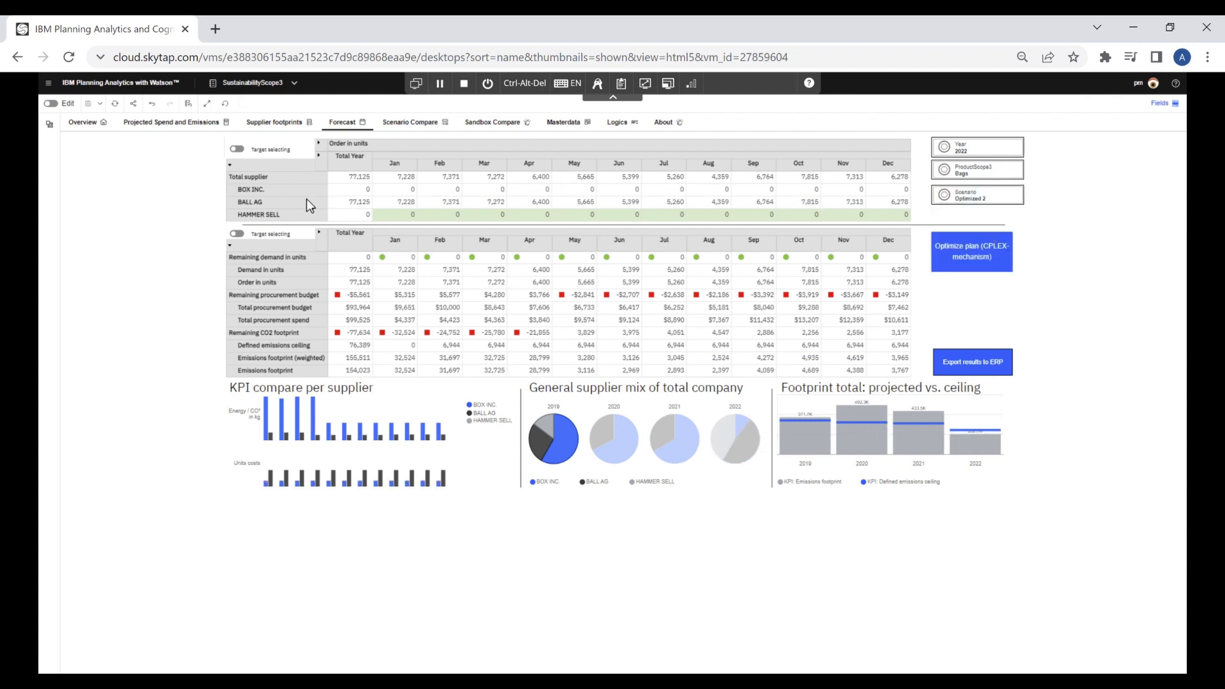
# Step: Review the Scenario Compare sheet and show the Optimized 2 forecast for the Bottles product category
pyautogui.click(408, 134)
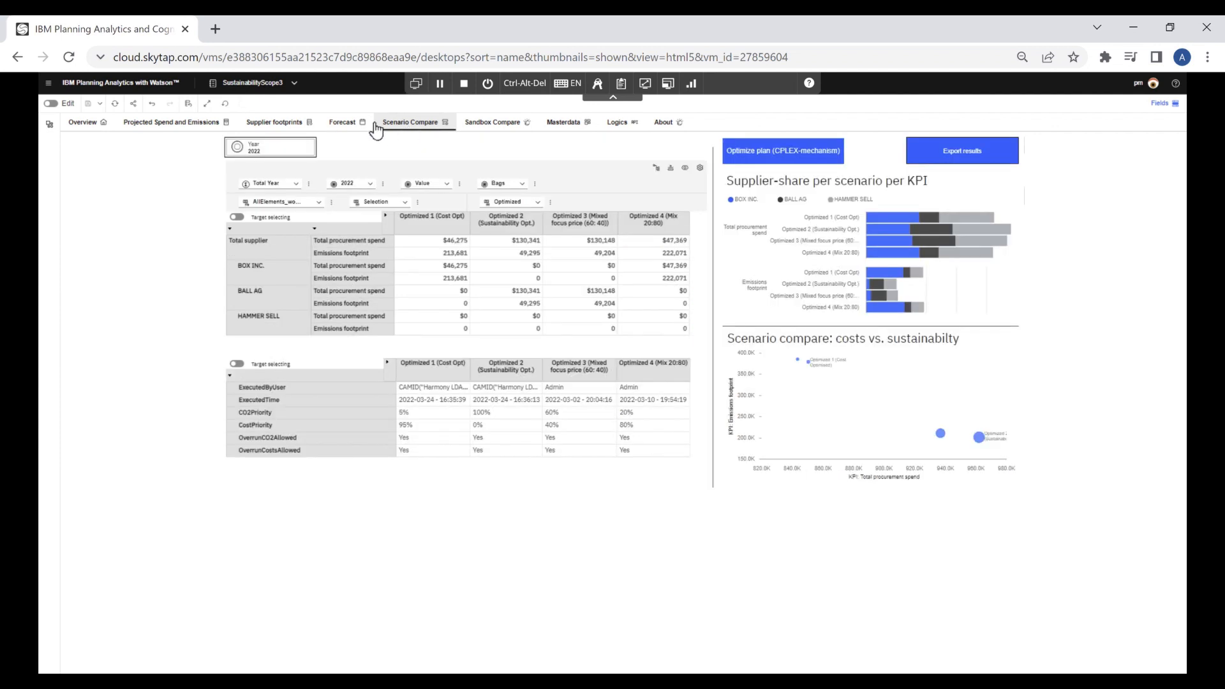
pyautogui.click(348, 125)
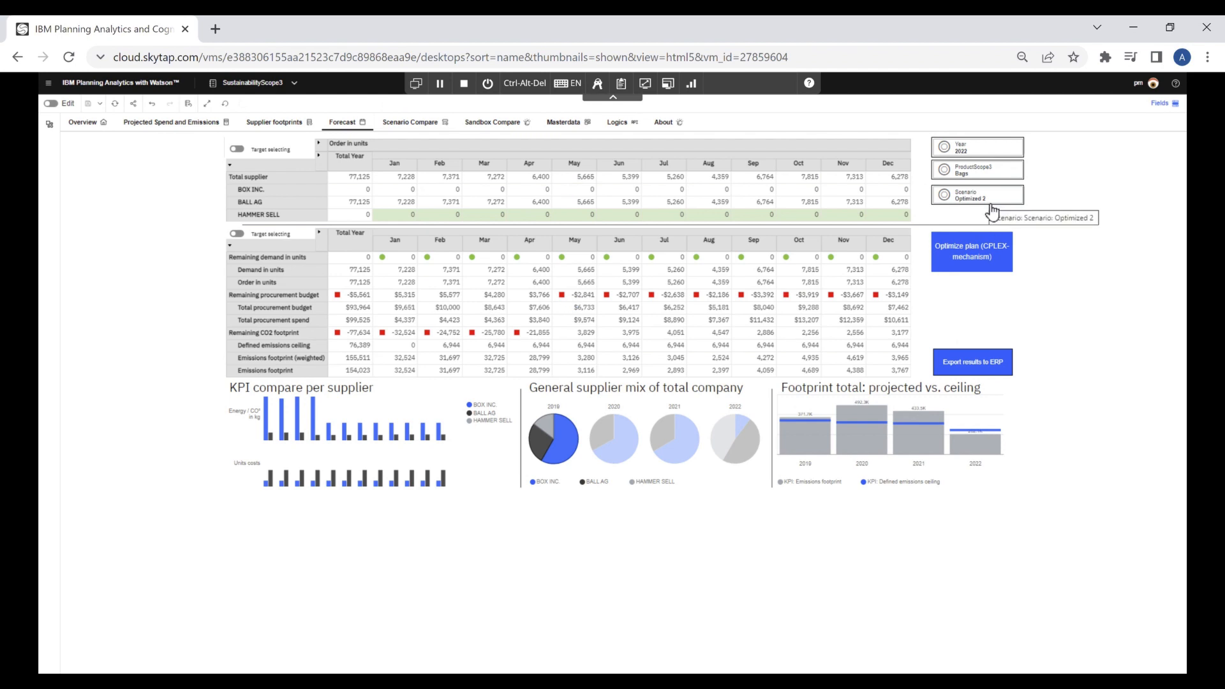
pyautogui.click(982, 173)
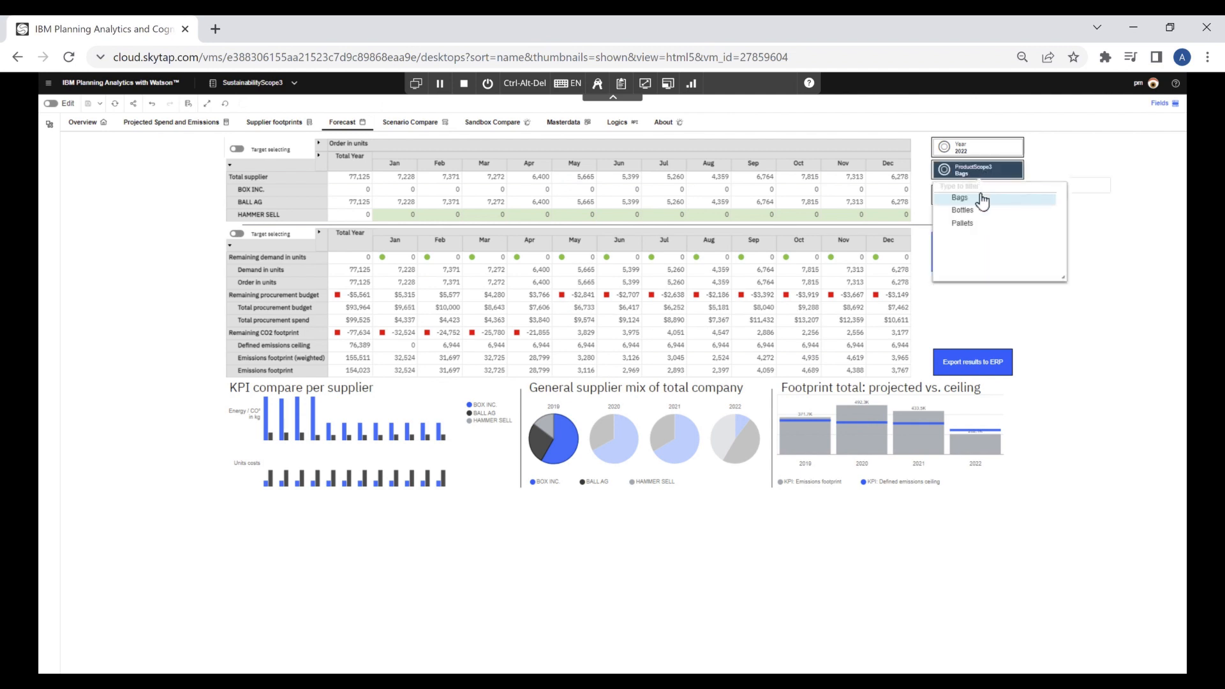
pyautogui.click(967, 212)
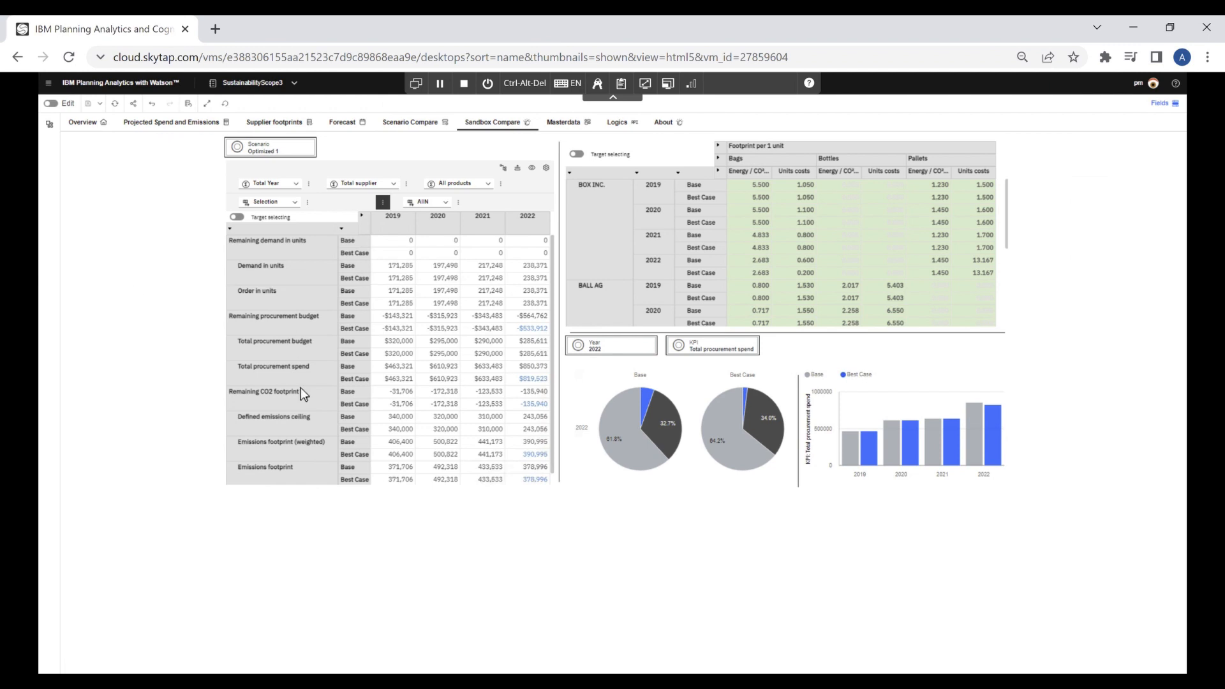
# Step: Delete the existing Best Case sandbox
pyautogui.click(317, 475)
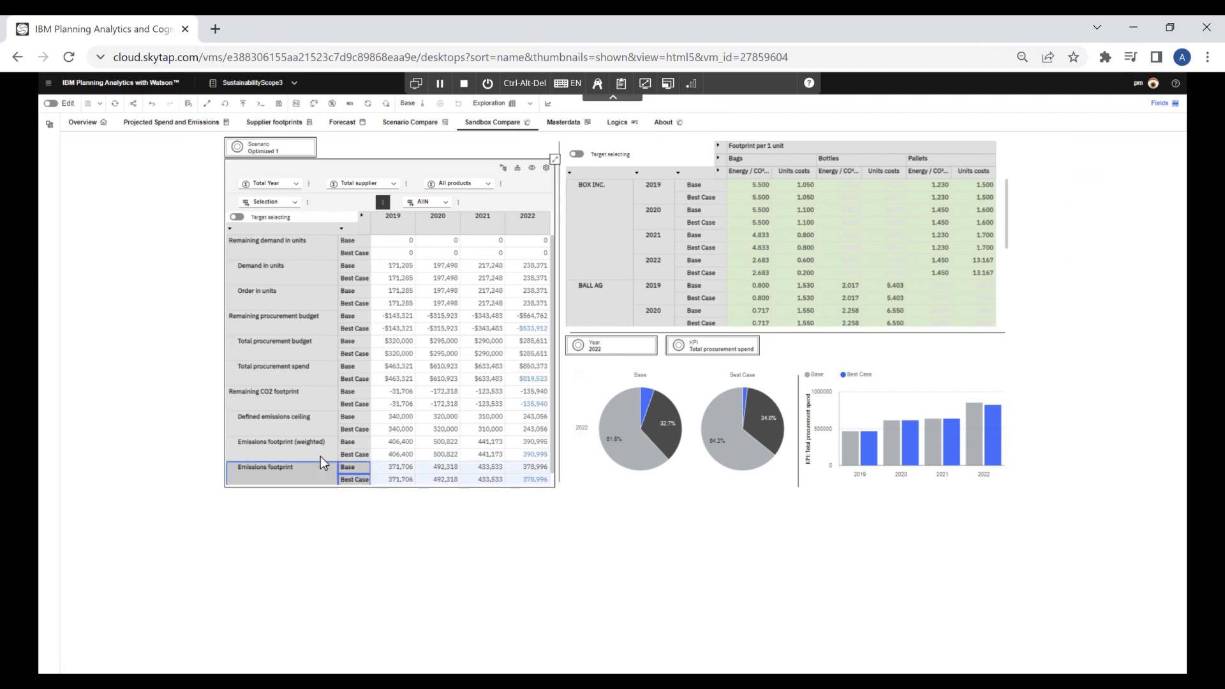
pyautogui.click(411, 104)
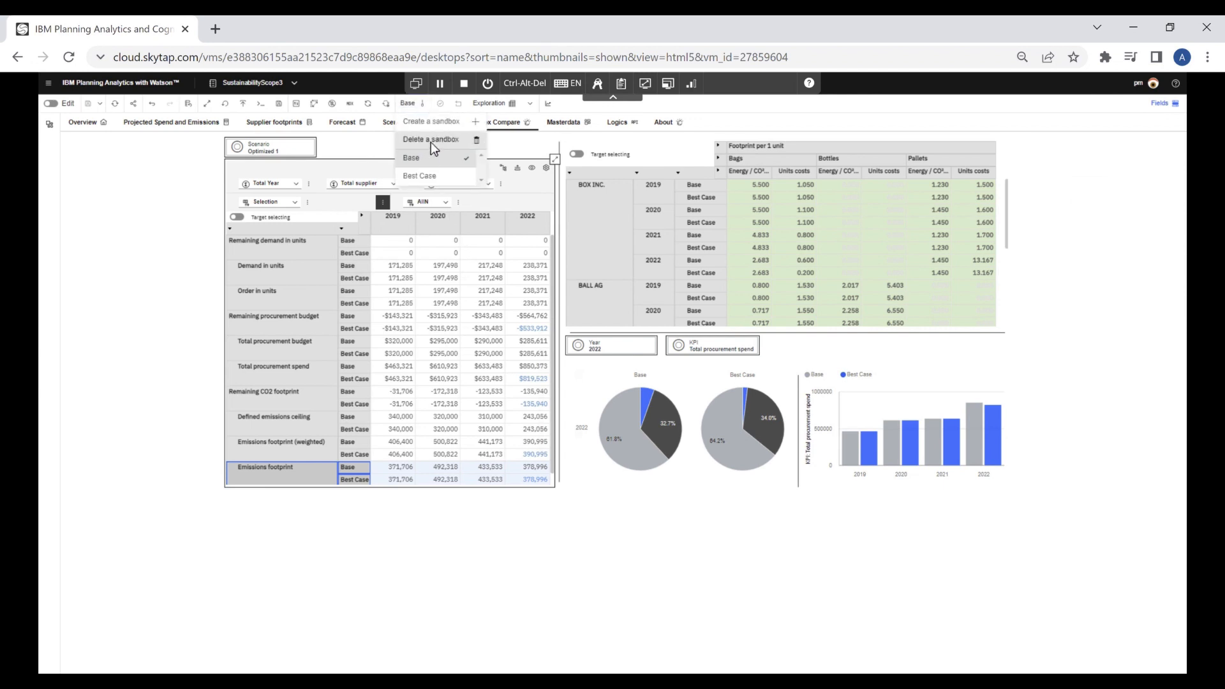
pyautogui.click(430, 142)
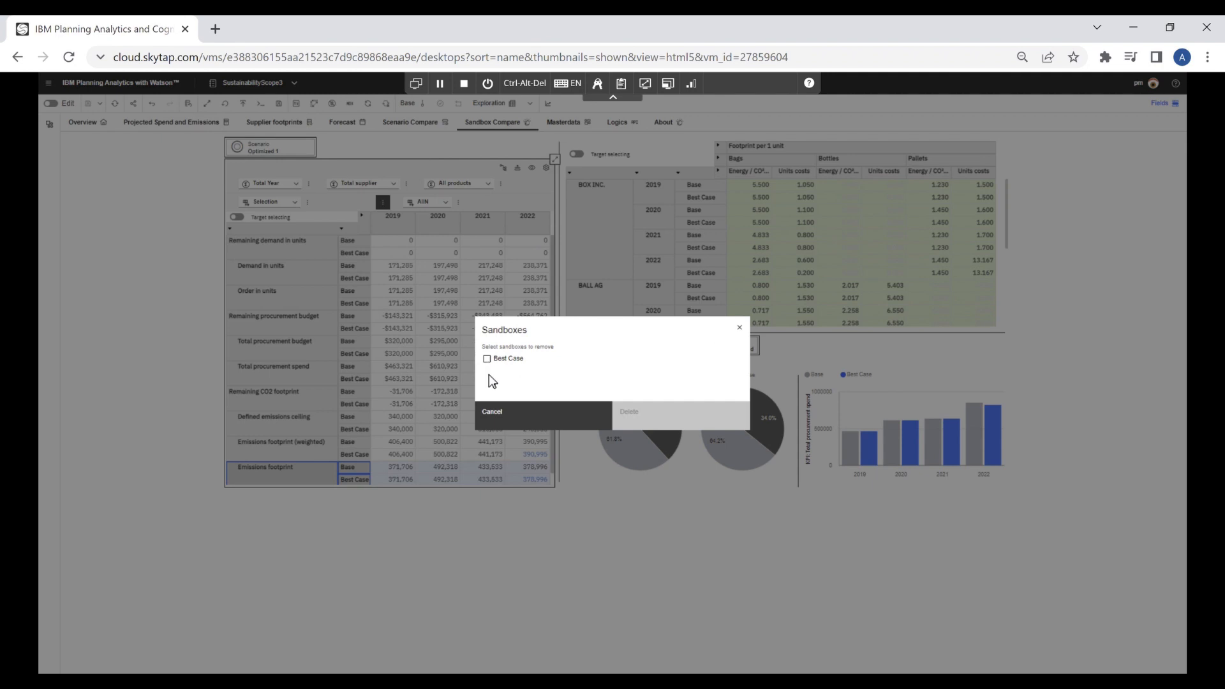
pyautogui.click(487, 358)
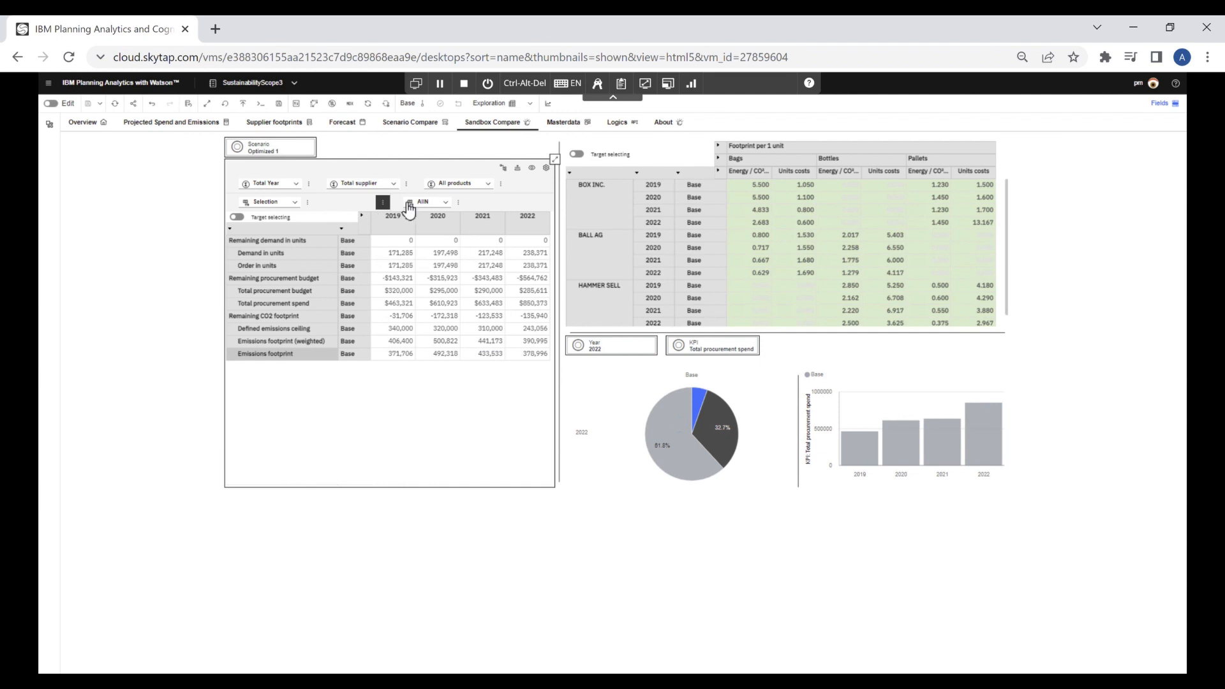
# Step: Create a new sandbox named Best Case from Base
pyautogui.click(415, 105)
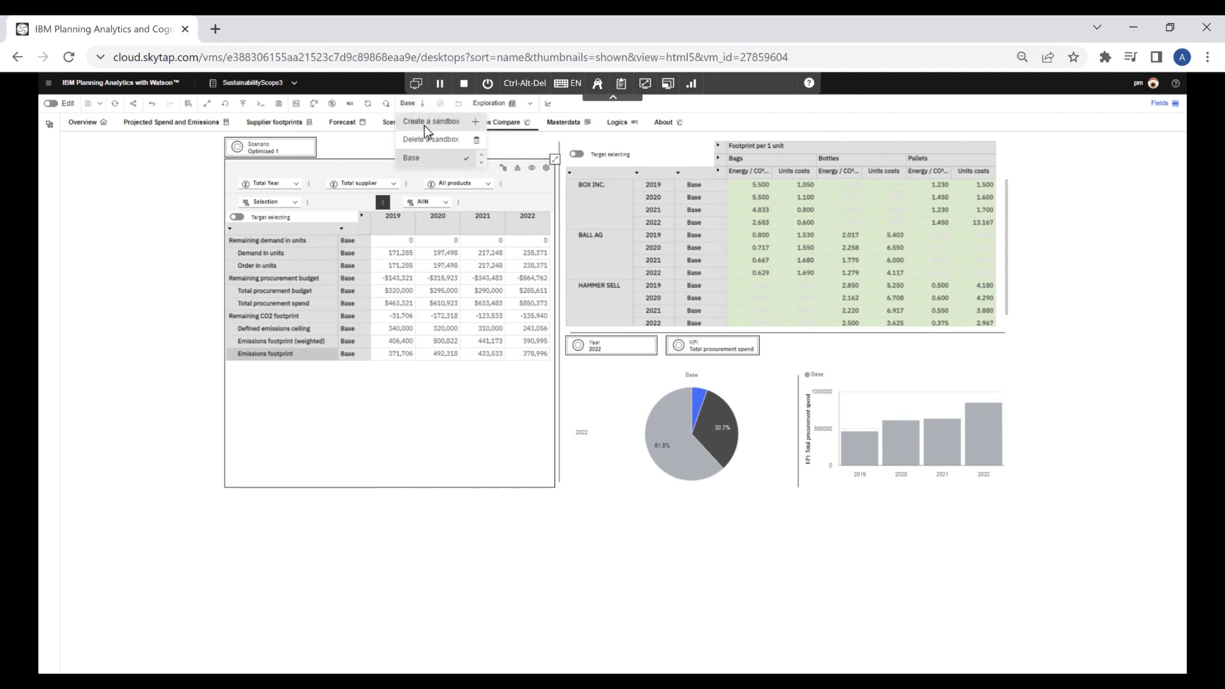
pyautogui.click(430, 122)
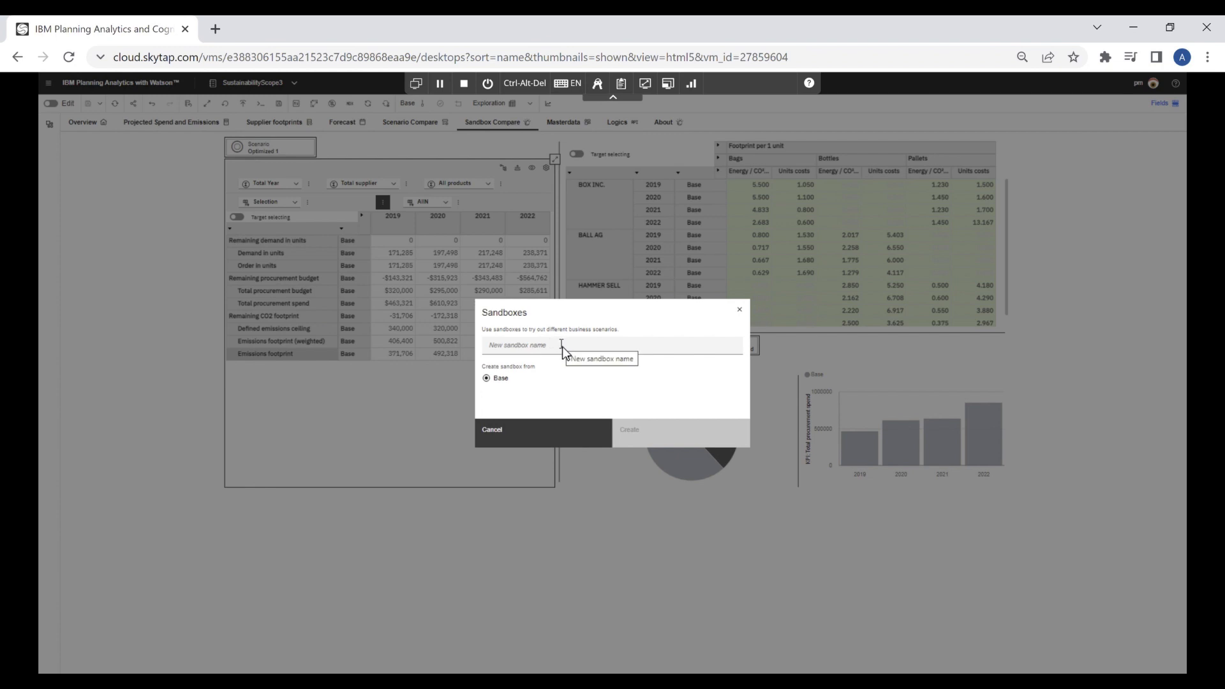
pyautogui.click(545, 346)
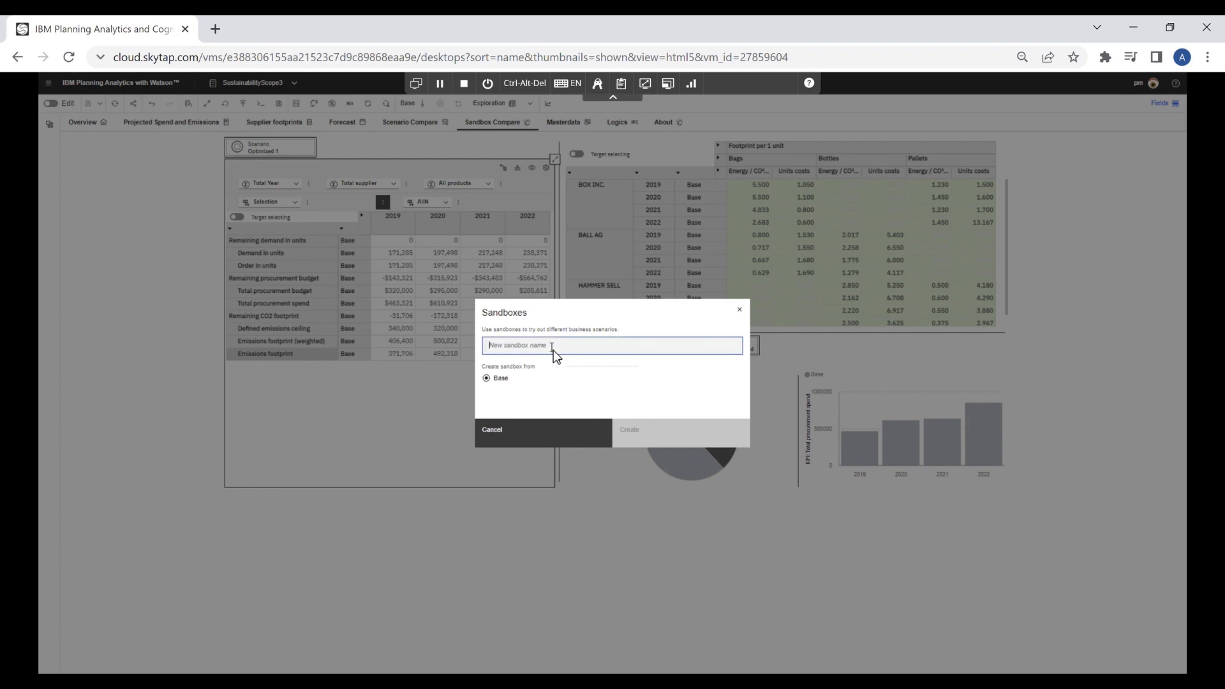
pyautogui.write('Best ')
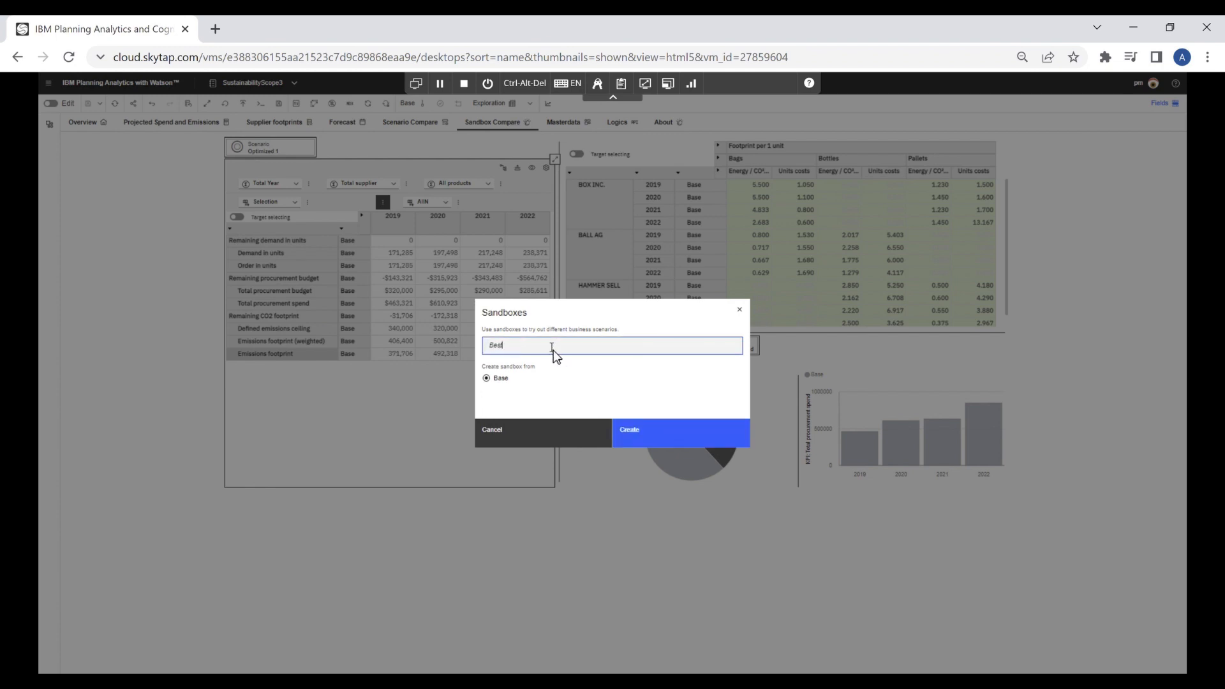
pyautogui.write('Case')
pyautogui.click(644, 440)
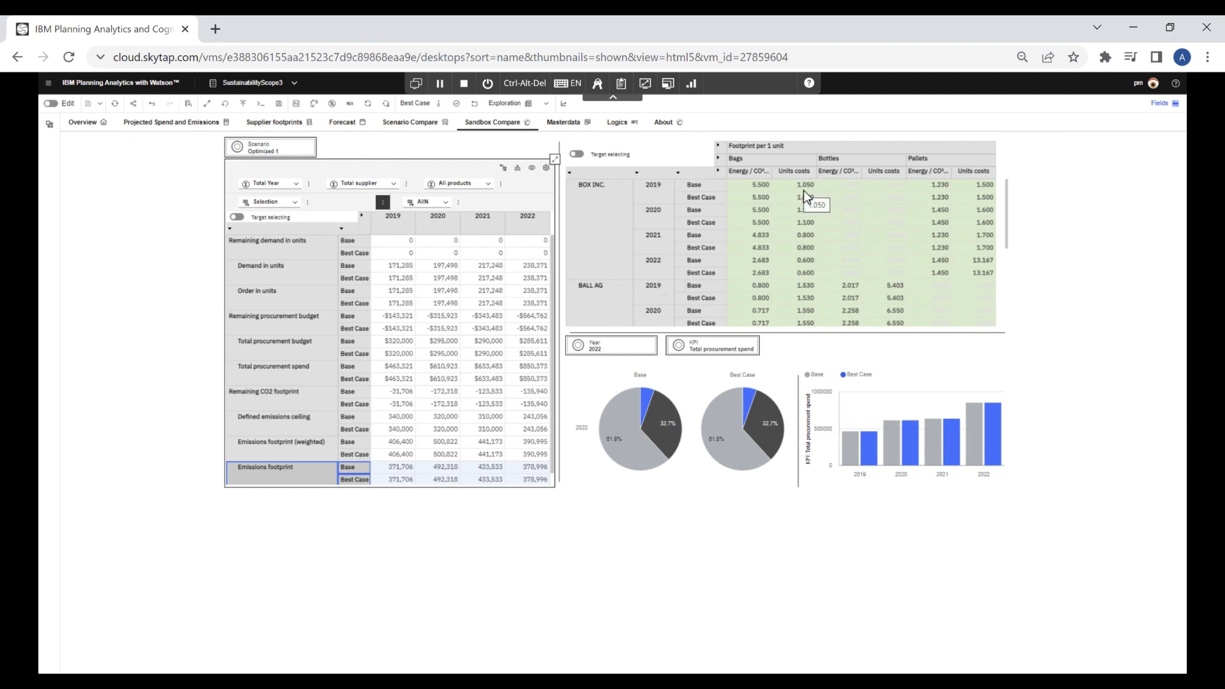
# Step: Set the 2022 Bags unit costs of BOX INC. to 0.200 in the Best Case sandbox
pyautogui.click(808, 273)
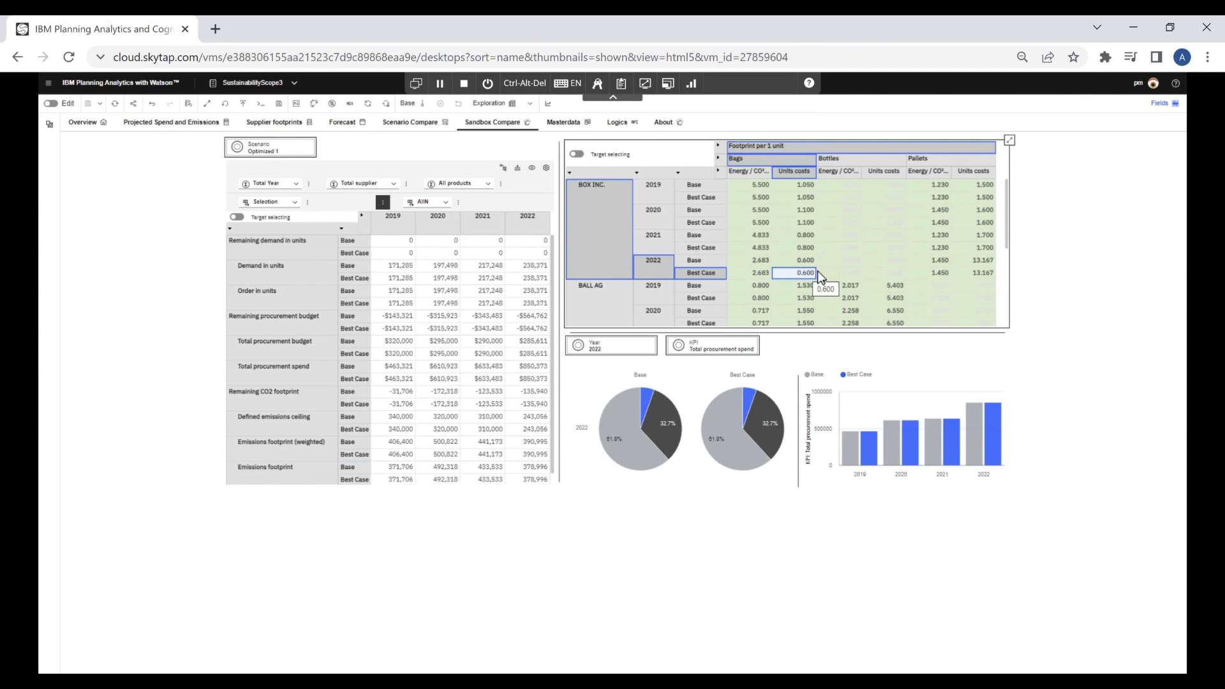
pyautogui.press('Return')
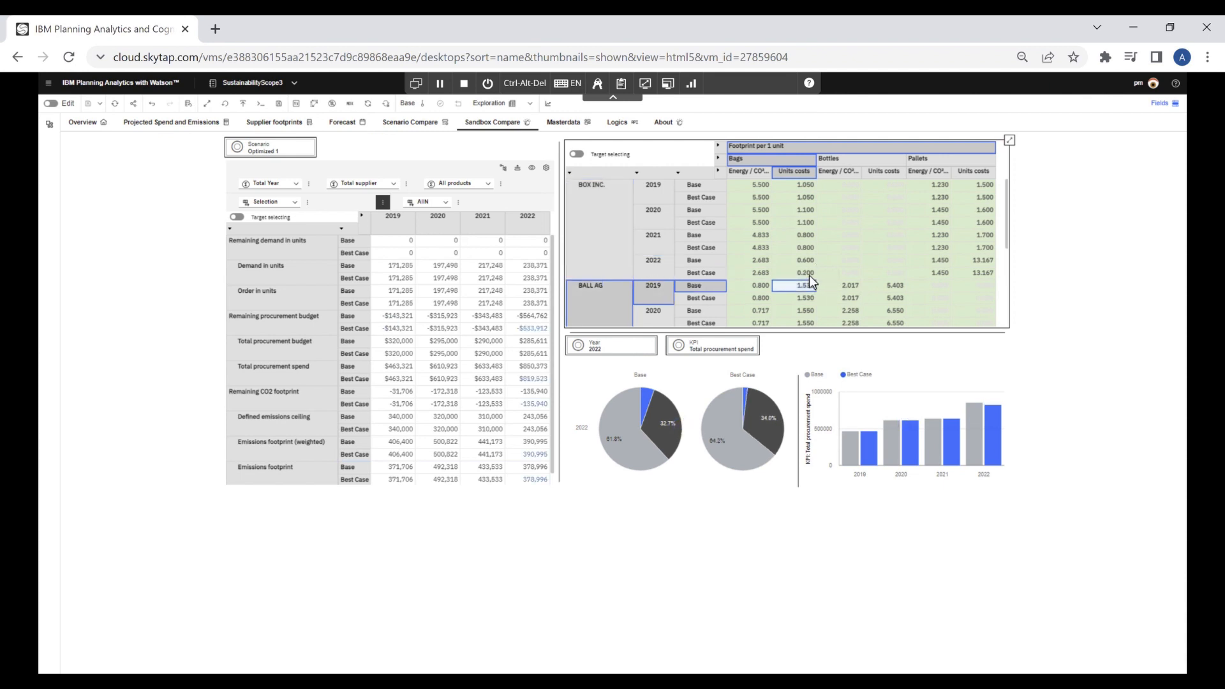
pyautogui.click(805, 273)
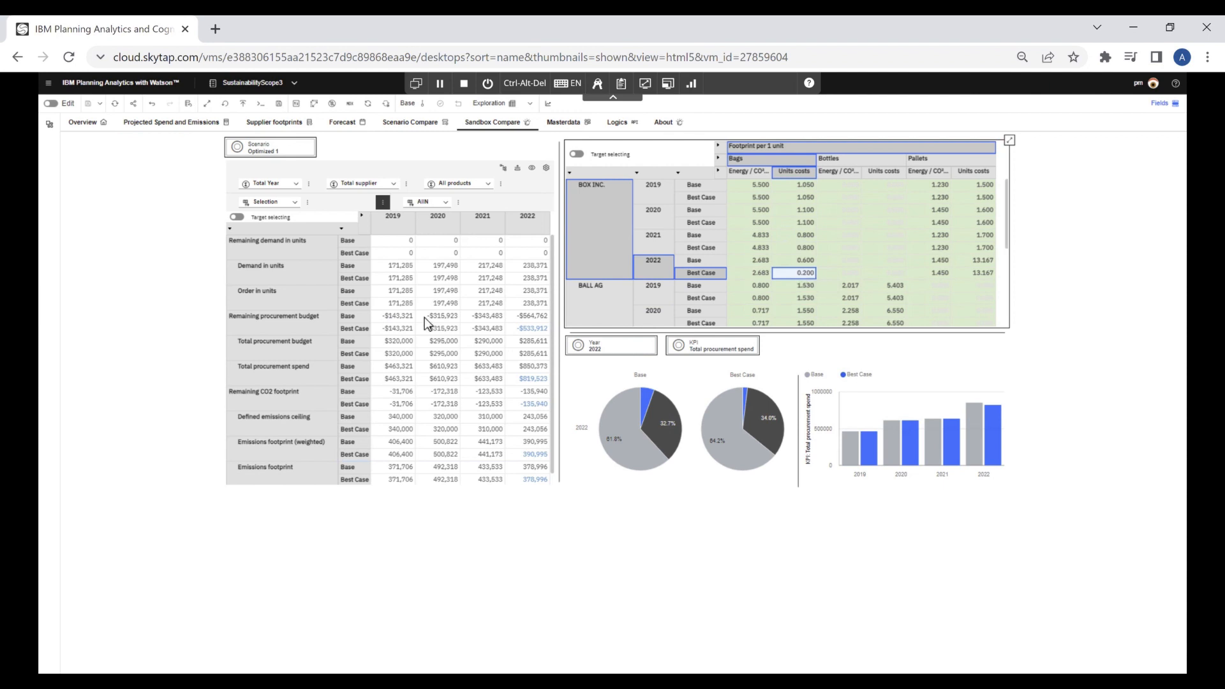